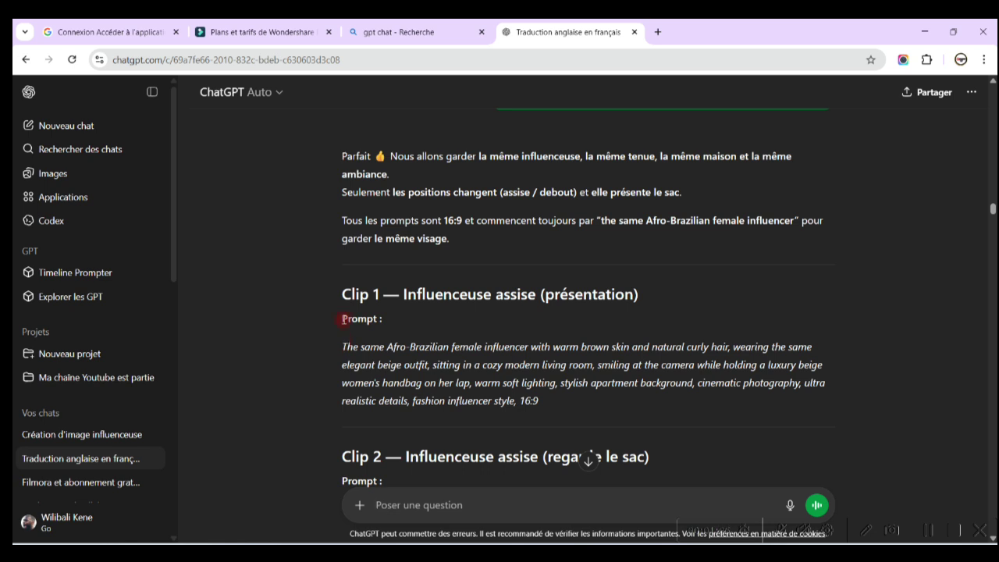
Copy the Clip 1 heading and the seated influencer prompt from the ChatGPT answer.
{"action": "left_click_drag", "start_coordinate": [360, 296], "coordinate": [525, 413]}
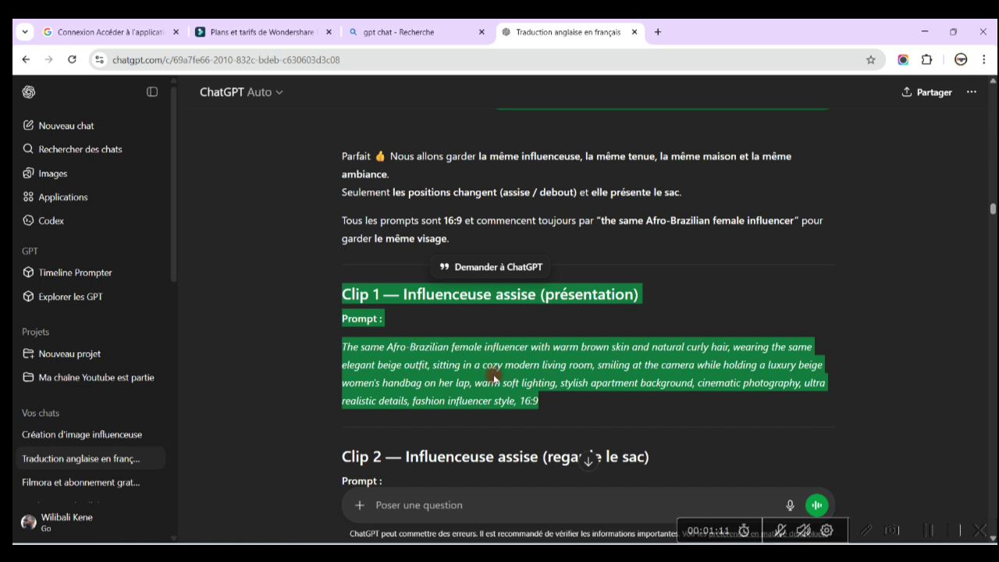
{"action": "right_click", "coordinate": [494, 377]}
{"action": "left_click", "coordinate": [564, 400]}
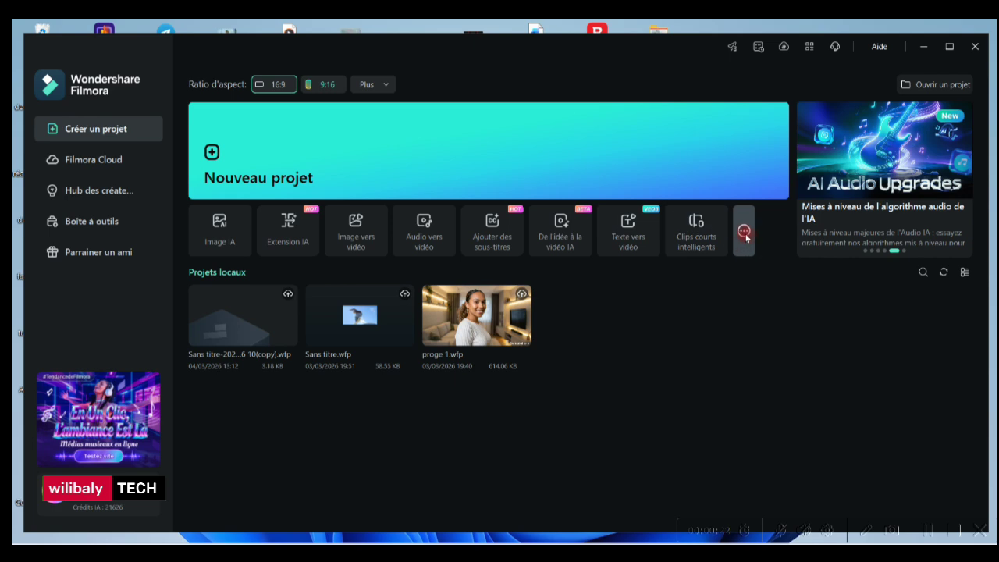
Switch to Wondershare Filmora, look through all the AI tools in the toolbox and return to the project creation page.
{"action": "left_click", "coordinate": [743, 233]}
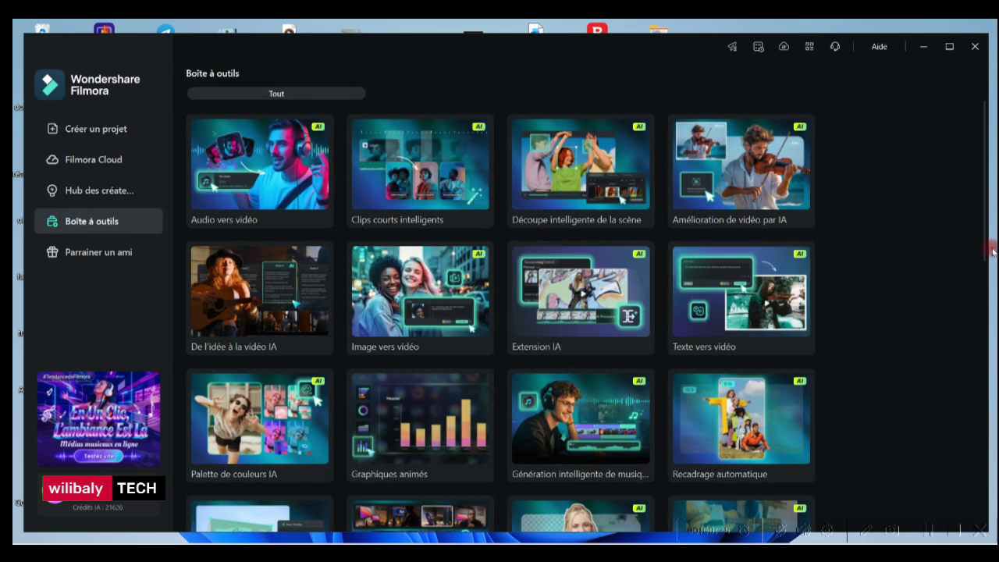
{"action": "mouse_move", "coordinate": [986, 250]}
{"action": "left_mouse_down"}
{"action": "mouse_move", "coordinate": [987, 327]}
{"action": "mouse_move", "coordinate": [987, 238]}
{"action": "mouse_move", "coordinate": [981, 341]}
{"action": "mouse_move", "coordinate": [987, 258]}
{"action": "left_mouse_up"}
{"action": "left_click", "coordinate": [95, 133]}
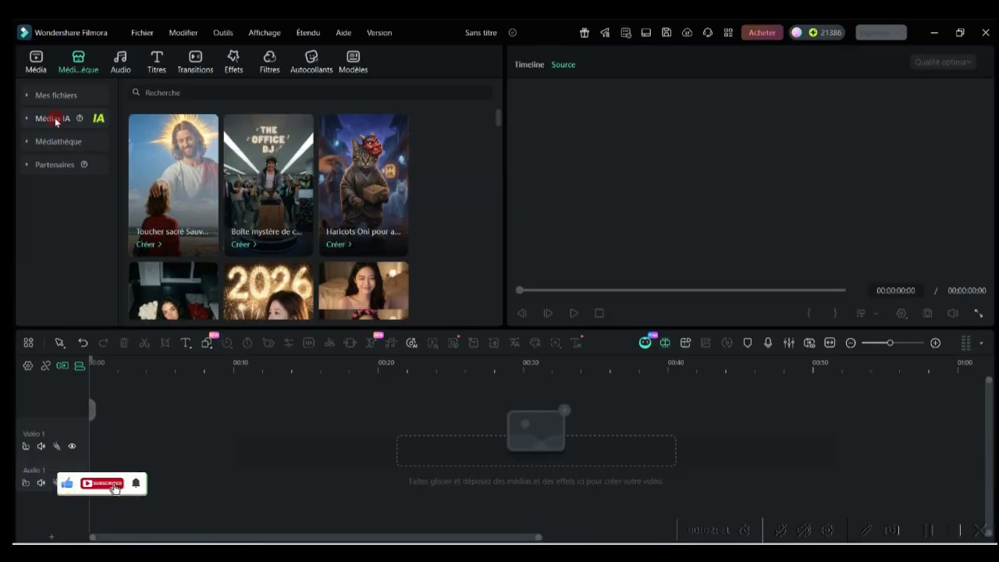
Open the AI image generator in the AI media library and keep Nano Banana 2 as the model.
{"action": "left_click", "coordinate": [55, 119]}
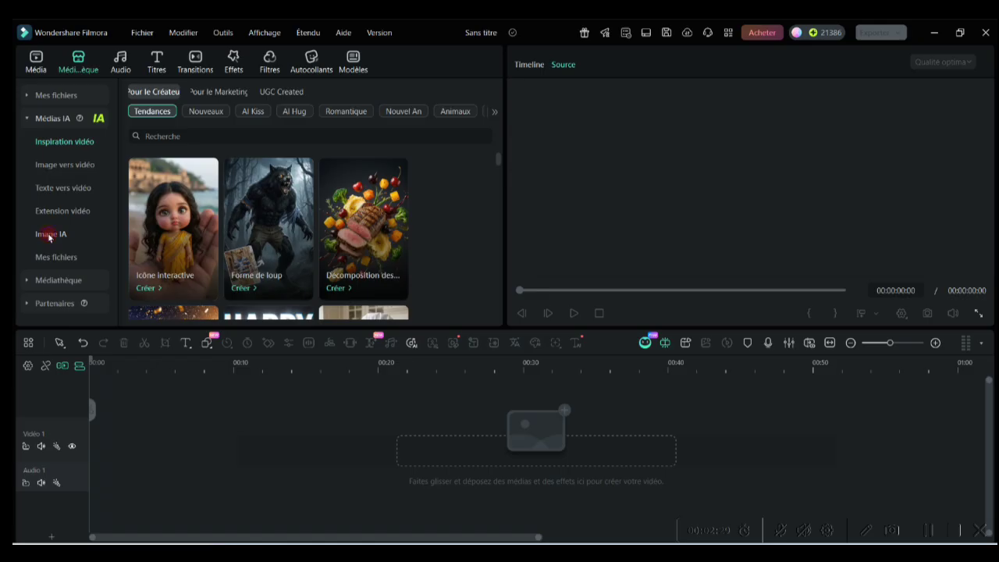
{"action": "left_click", "coordinate": [62, 248]}
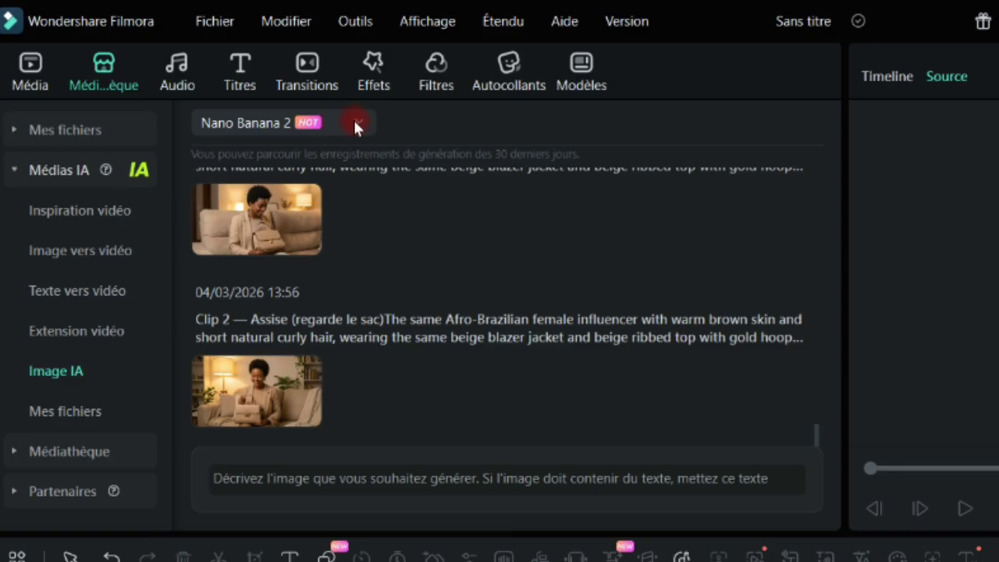
{"action": "left_click", "coordinate": [355, 125]}
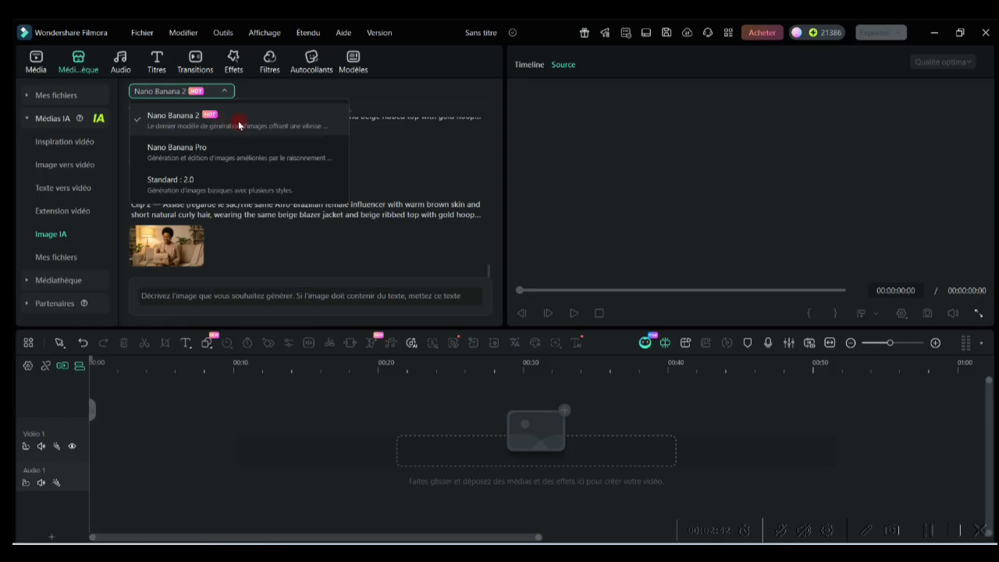
{"action": "left_click", "coordinate": [366, 180]}
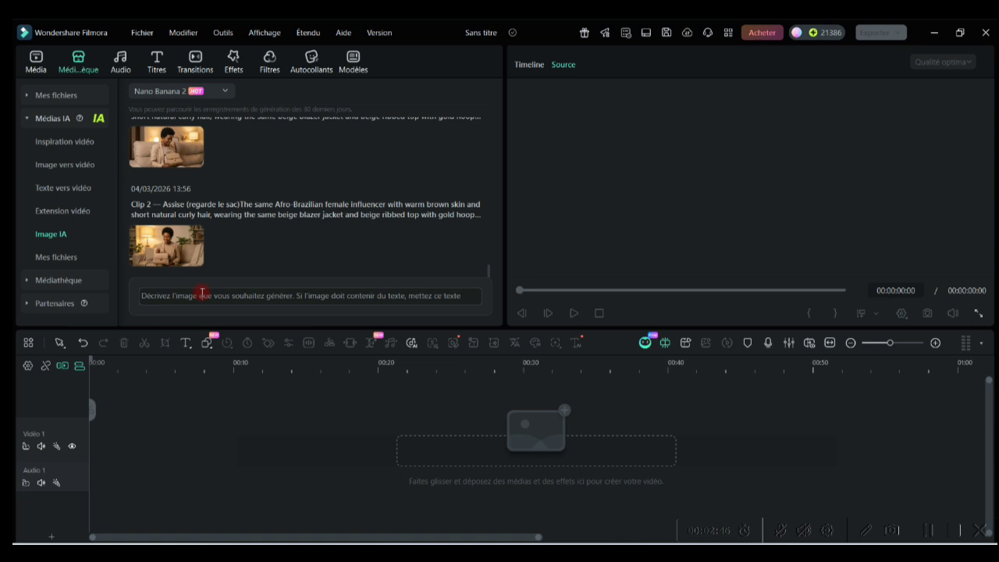
Generate a 1080P, 16:9 image from the pasted prompt of the seated influencer presenting the beige handbag toward the camera.
{"action": "left_click", "coordinate": [202, 295]}
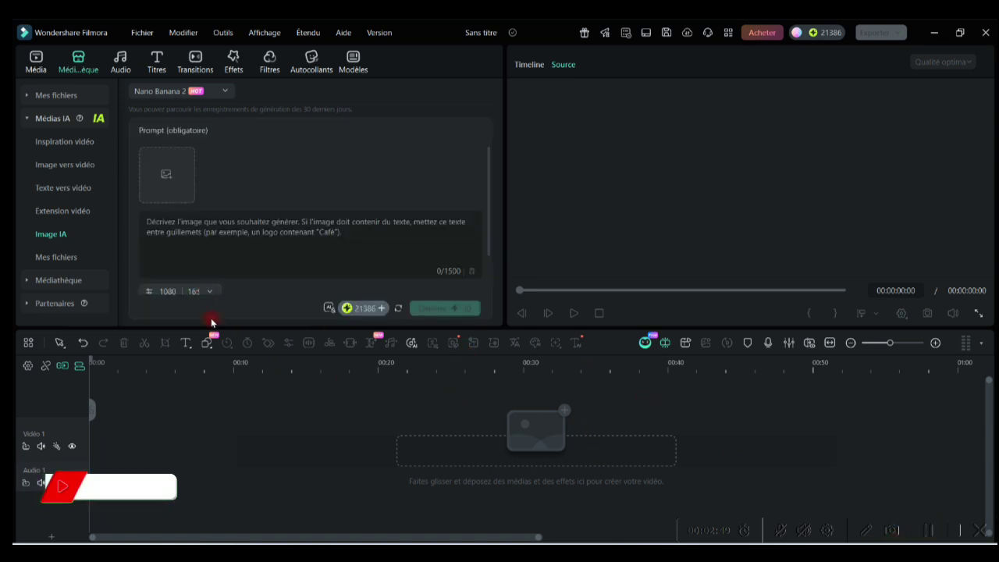
{"action": "left_click", "coordinate": [208, 293]}
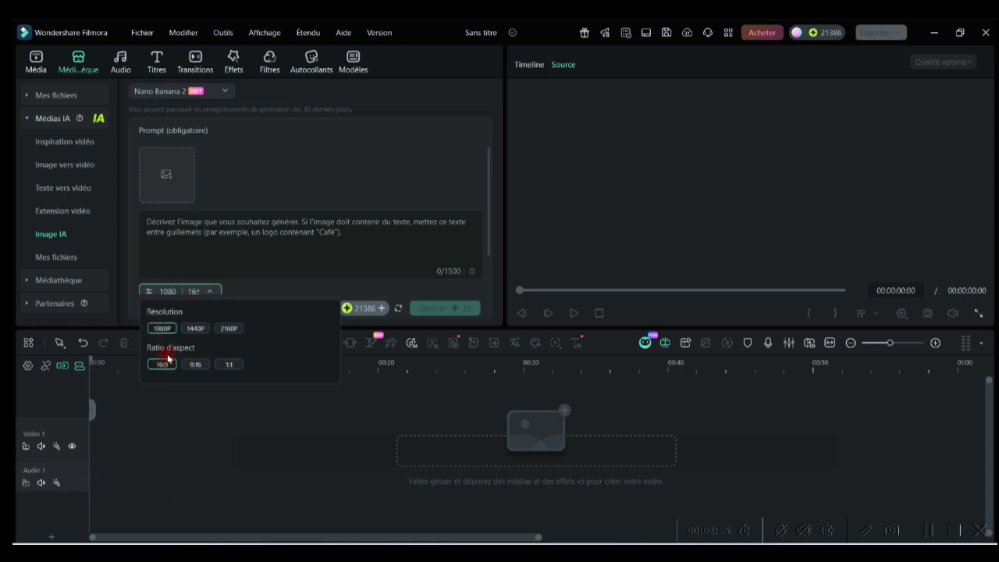
{"action": "left_click", "coordinate": [289, 265]}
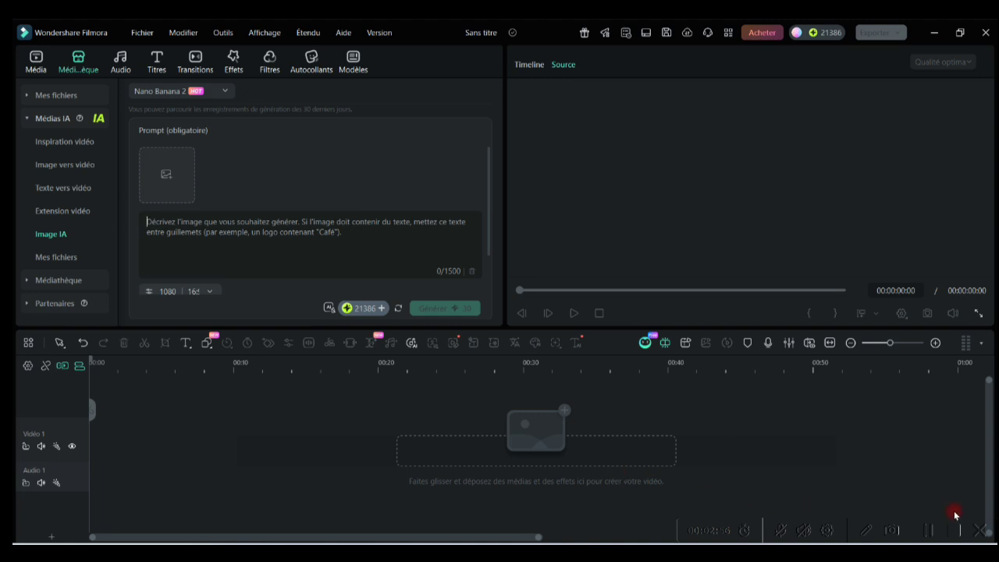
{"action": "key", "text": "ctrl+v"}
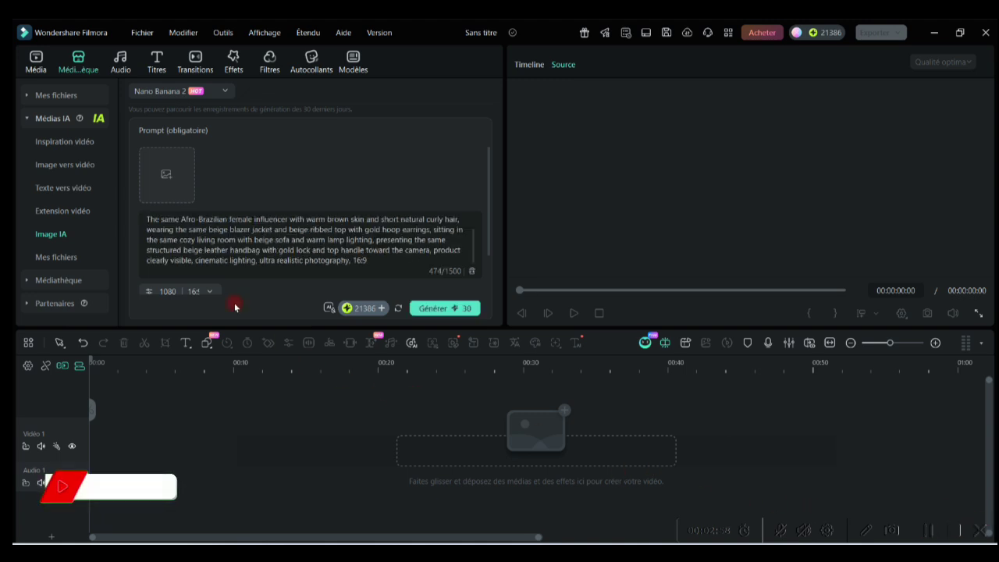
{"action": "left_click_drag", "start_coordinate": [145, 218], "coordinate": [349, 269]}
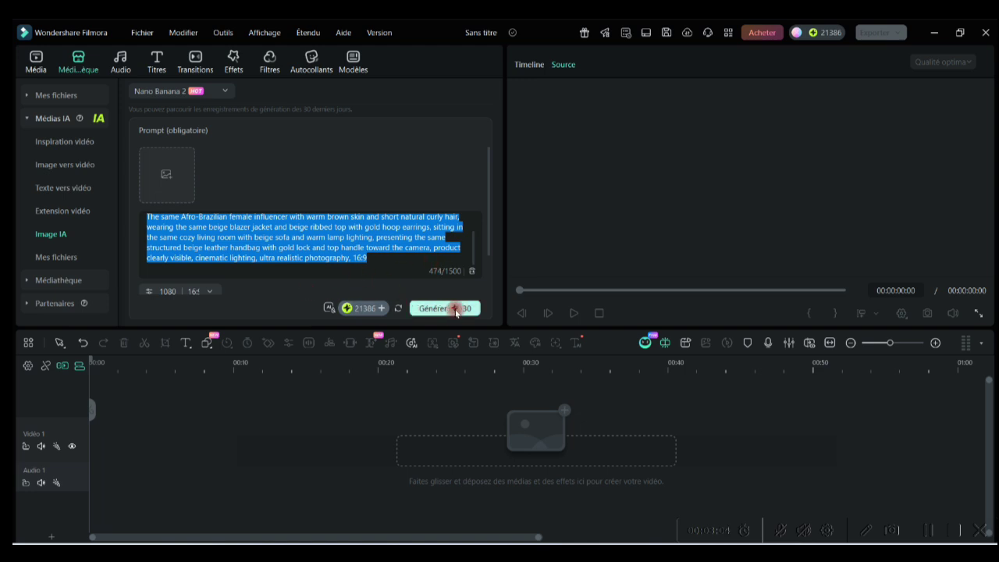
{"action": "left_click", "coordinate": [457, 309]}
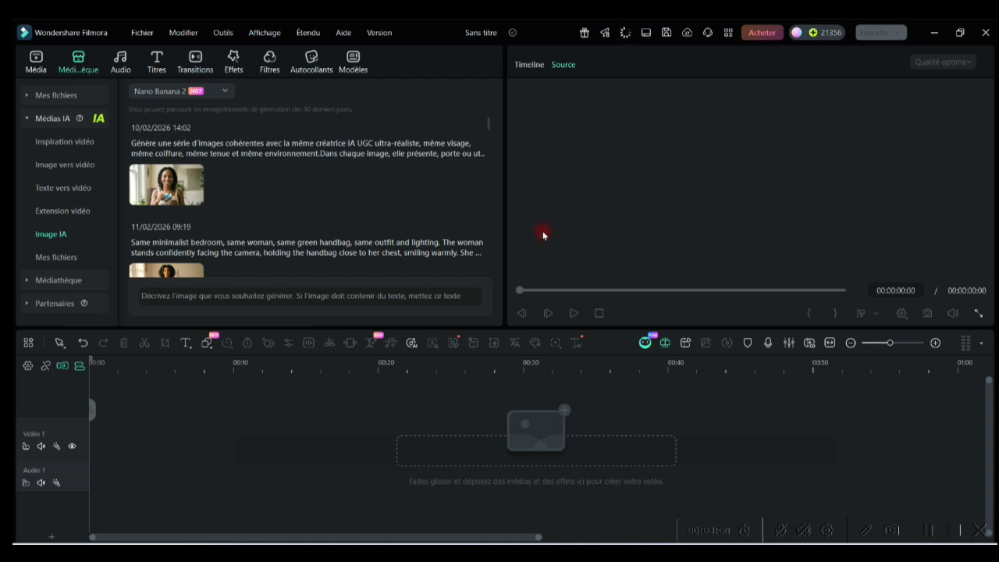
Review the generated influencer images in full size and the prompt for the standing pose with the handbag.
{"action": "left_click_drag", "start_coordinate": [491, 122], "coordinate": [506, 278]}
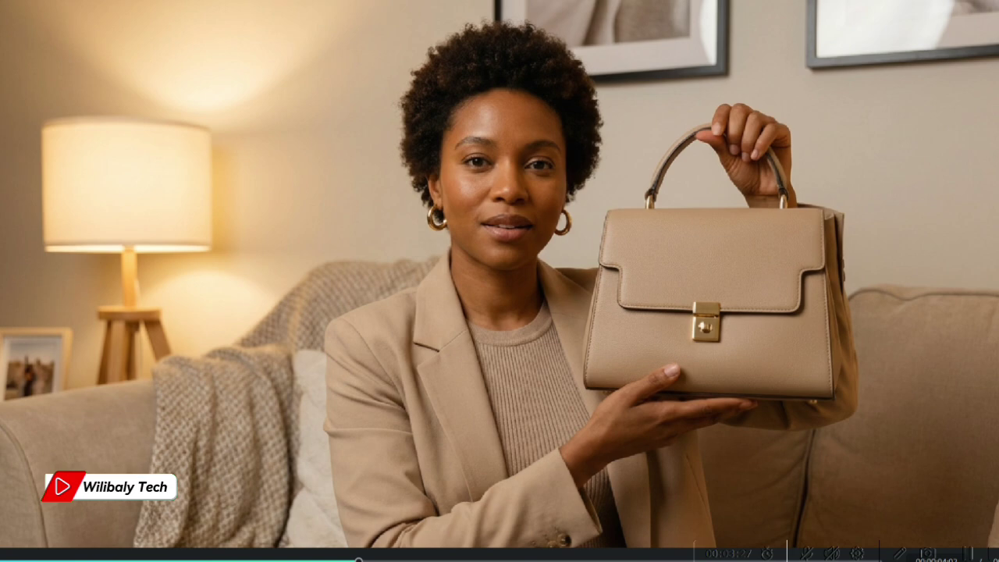
{"action": "key", "text": "Escape"}
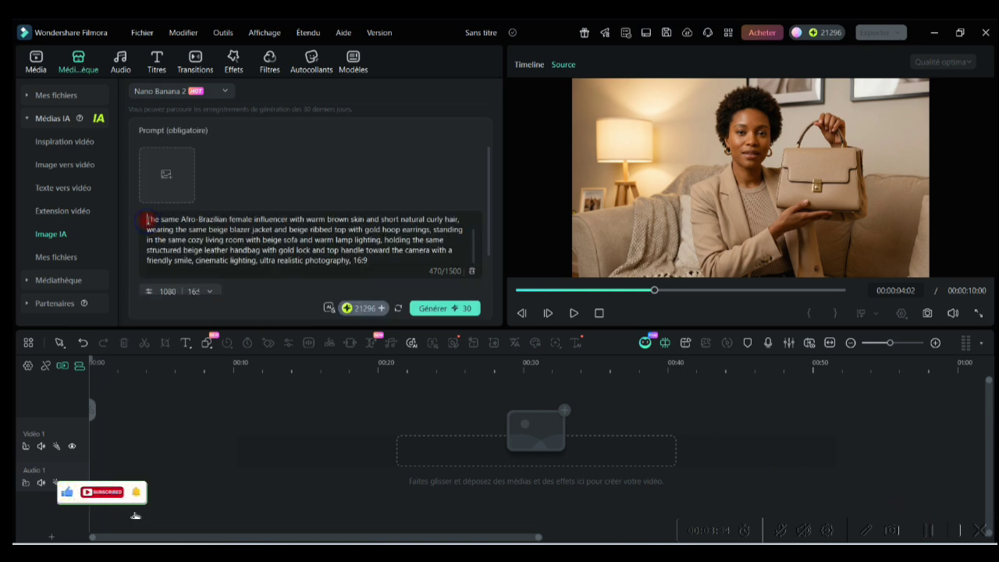
{"action": "left_click_drag", "start_coordinate": [147, 221], "coordinate": [361, 267]}
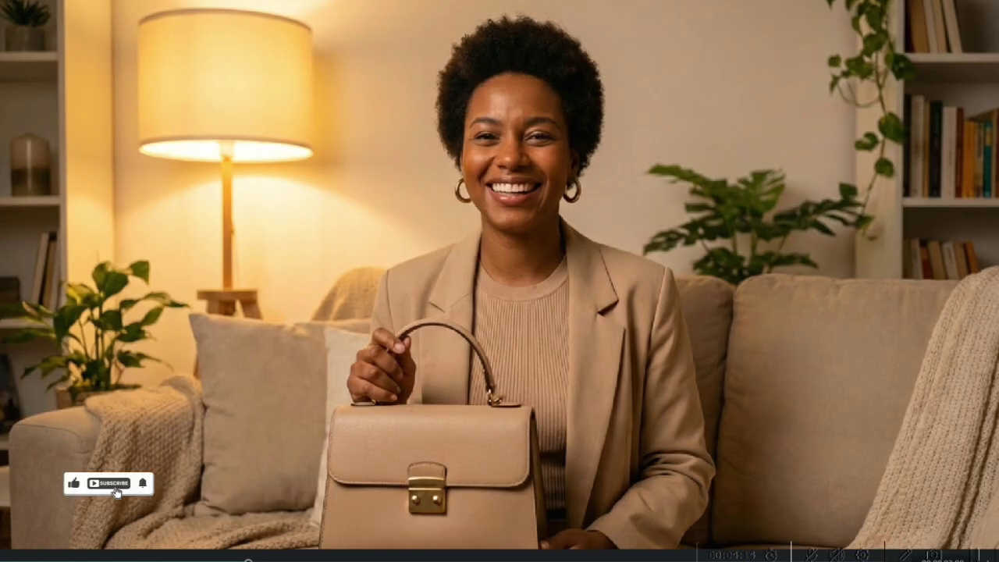
{"action": "key", "text": "Escape"}
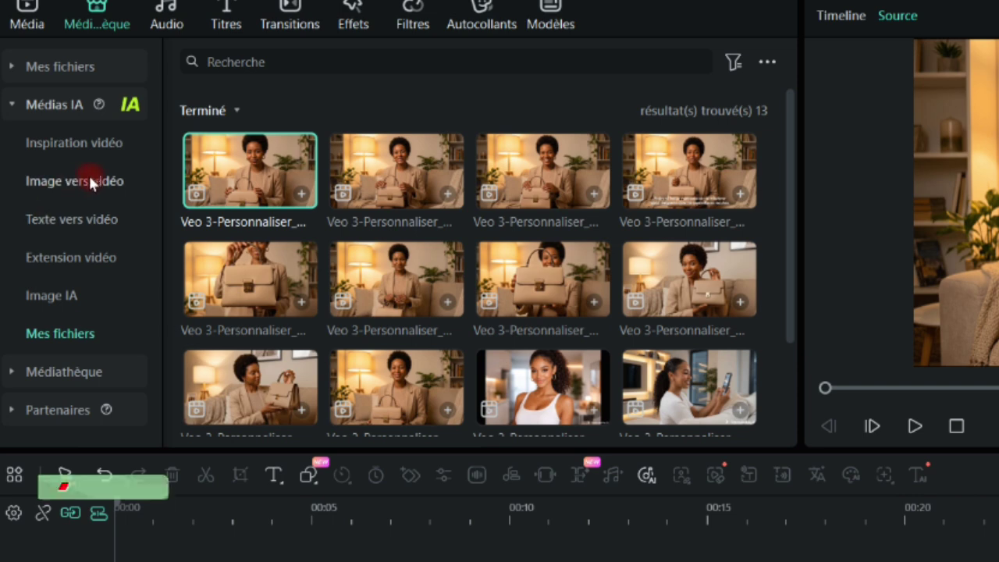
Open the image-to-video generator and remove the existing reference image and prompt.
{"action": "left_click", "coordinate": [57, 295]}
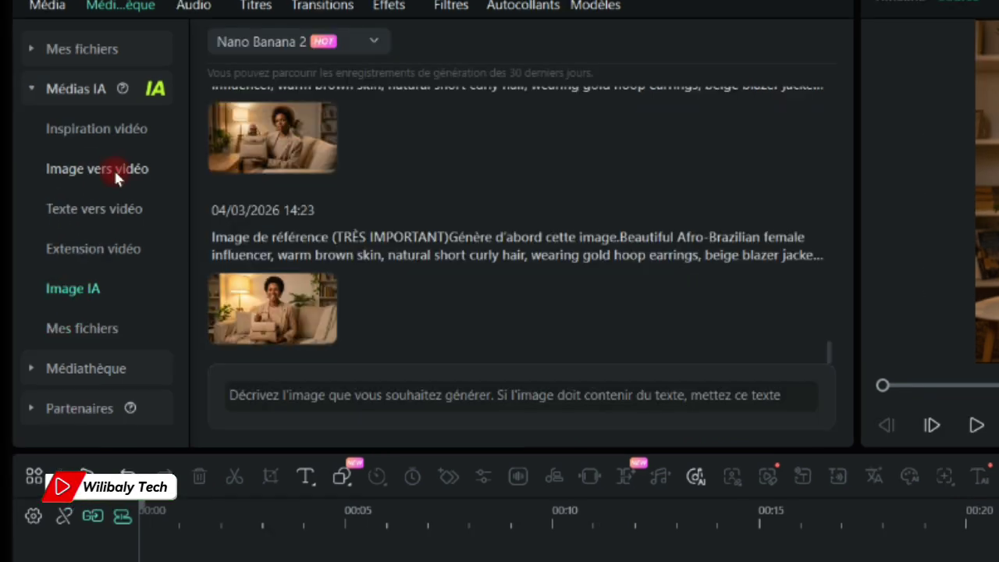
{"action": "left_click", "coordinate": [113, 168]}
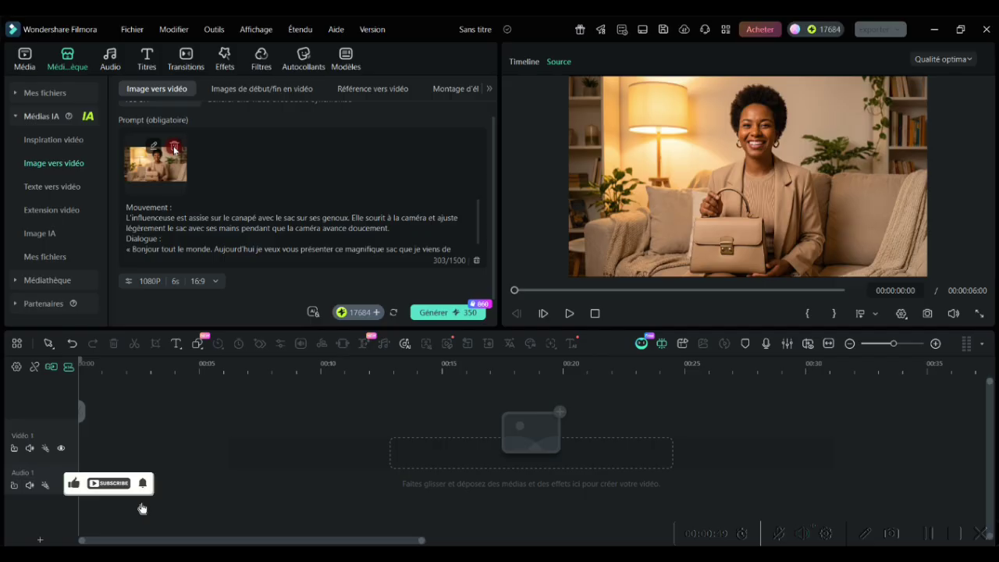
{"action": "left_click", "coordinate": [301, 140]}
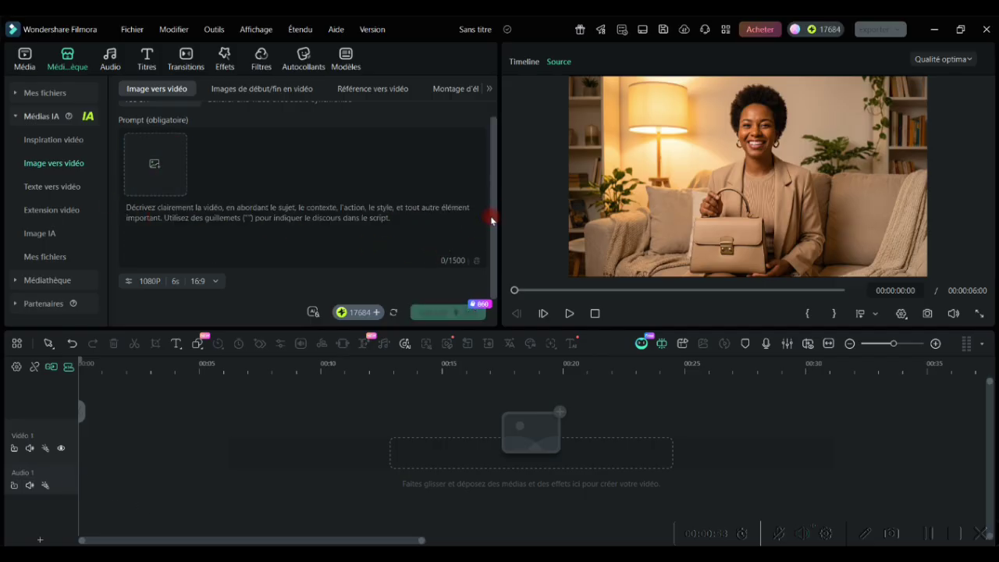
Load Snapshot_14 from the proje filmora folder as the reference image and submit it with a 16:9 aspect ratio.
{"action": "left_click", "coordinate": [155, 167]}
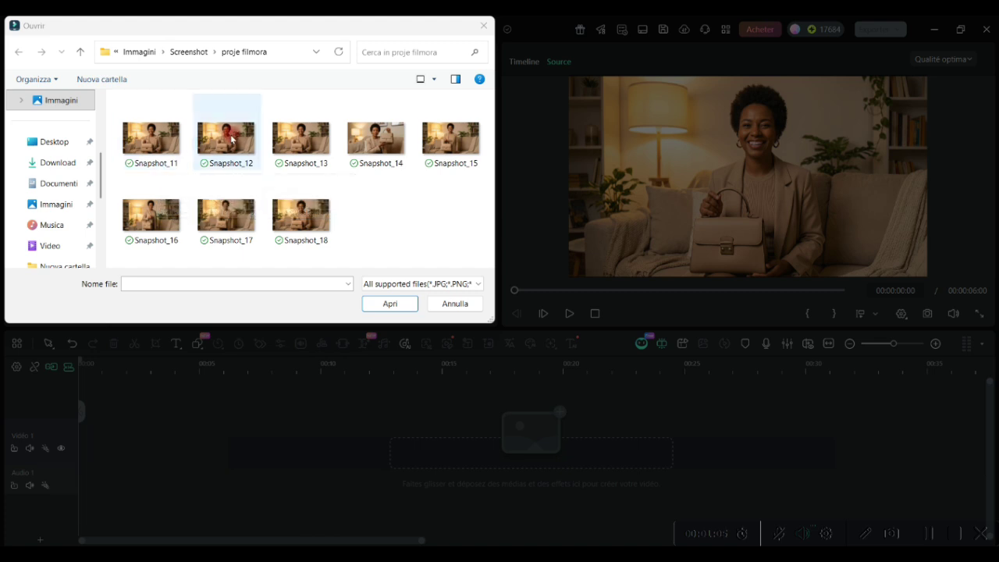
{"action": "left_click", "coordinate": [378, 138]}
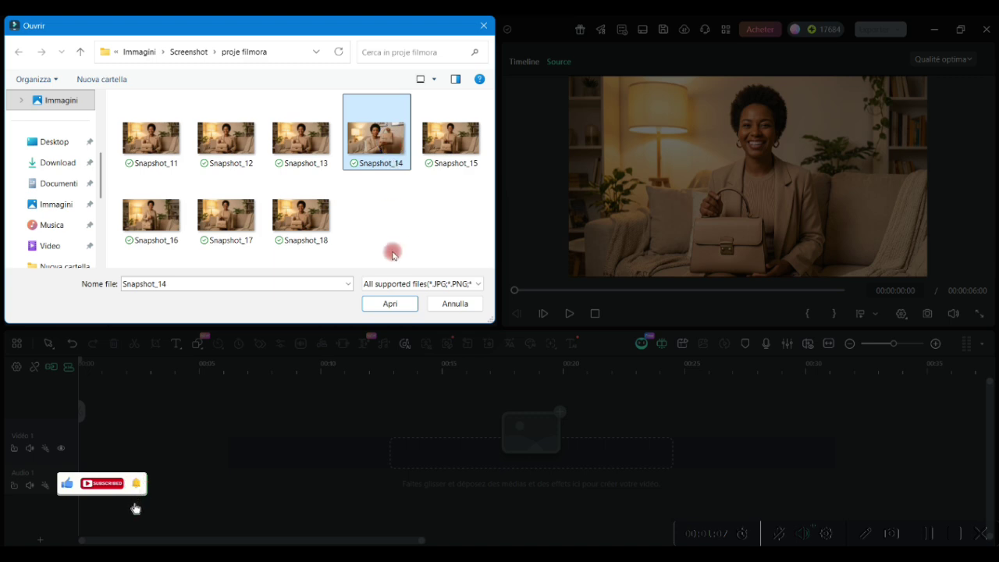
{"action": "left_click", "coordinate": [397, 304]}
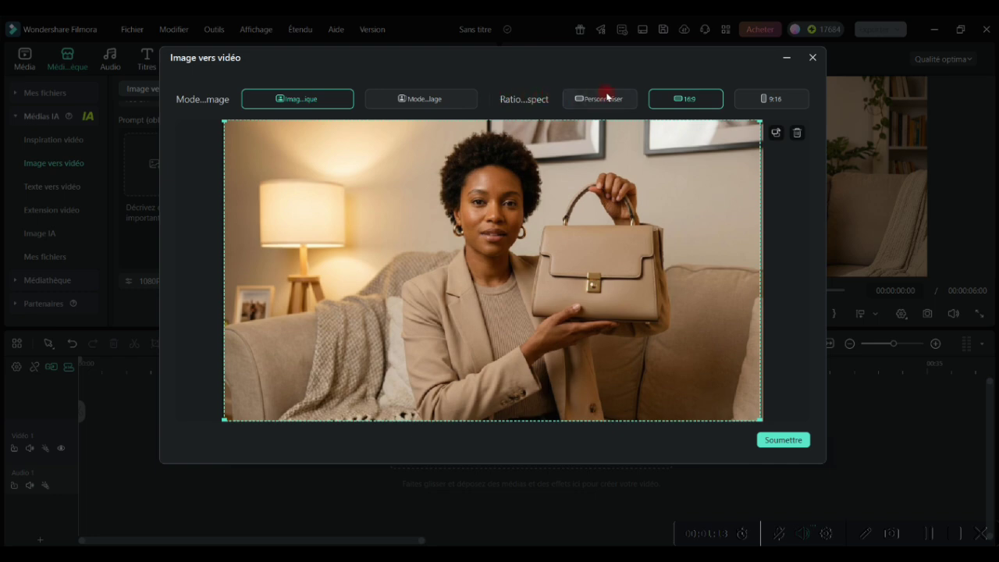
{"action": "left_click", "coordinate": [776, 99]}
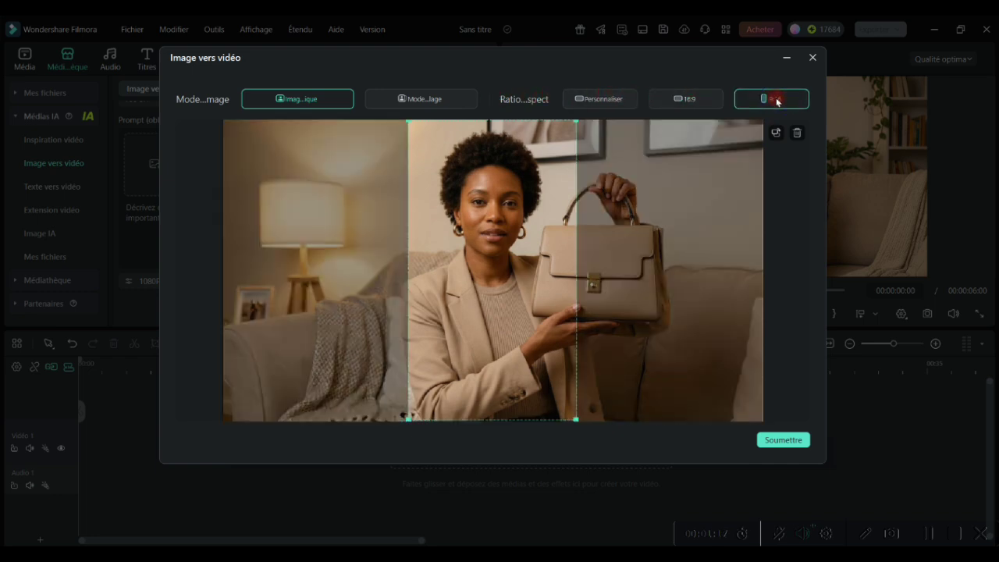
{"action": "left_click", "coordinate": [694, 100]}
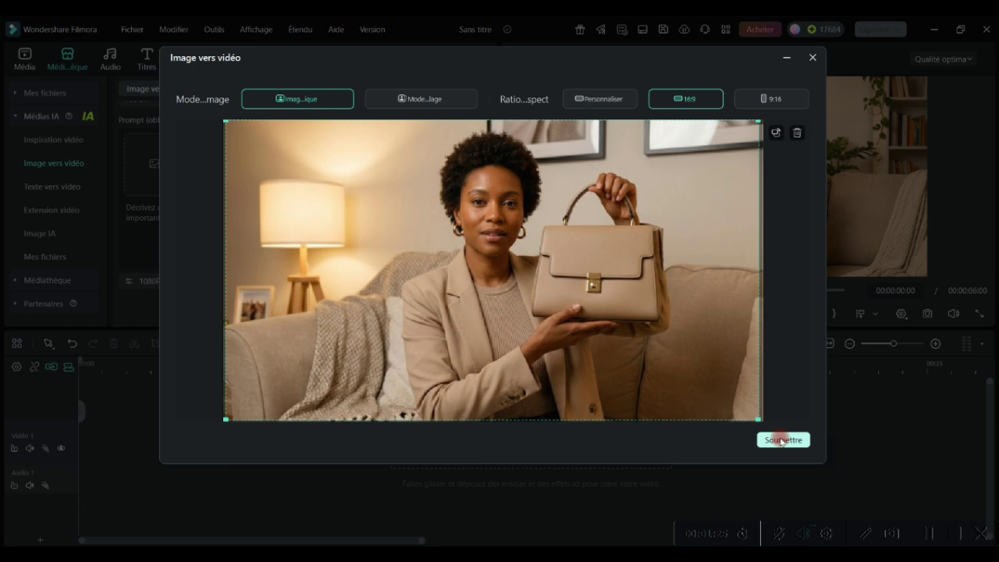
{"action": "left_click", "coordinate": [782, 440]}
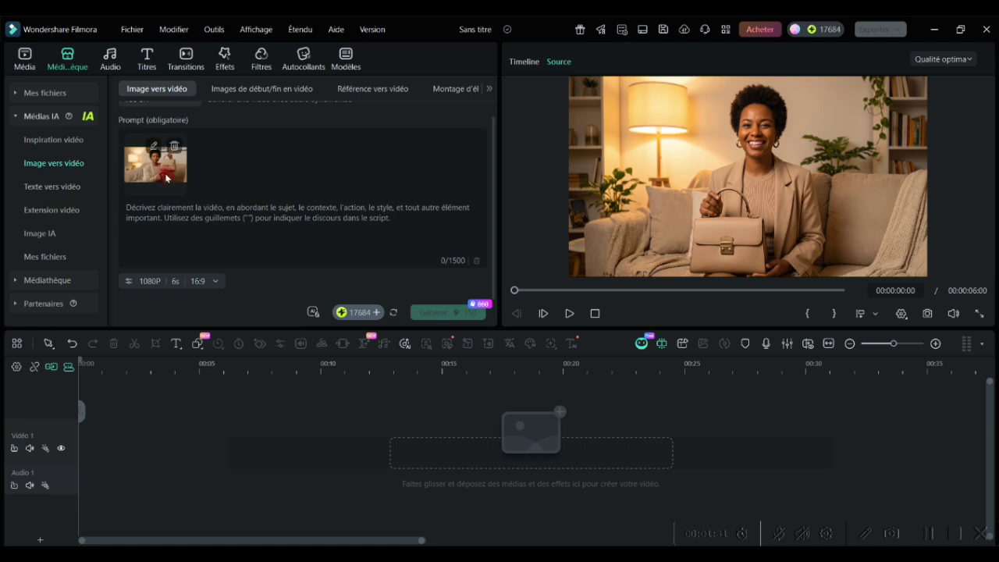
Paste the Clip 2 movement and dialogue prompt about the bag's design and texture, and generate the 1080P, 6 s, 16:9 video.
{"action": "left_click", "coordinate": [416, 314]}
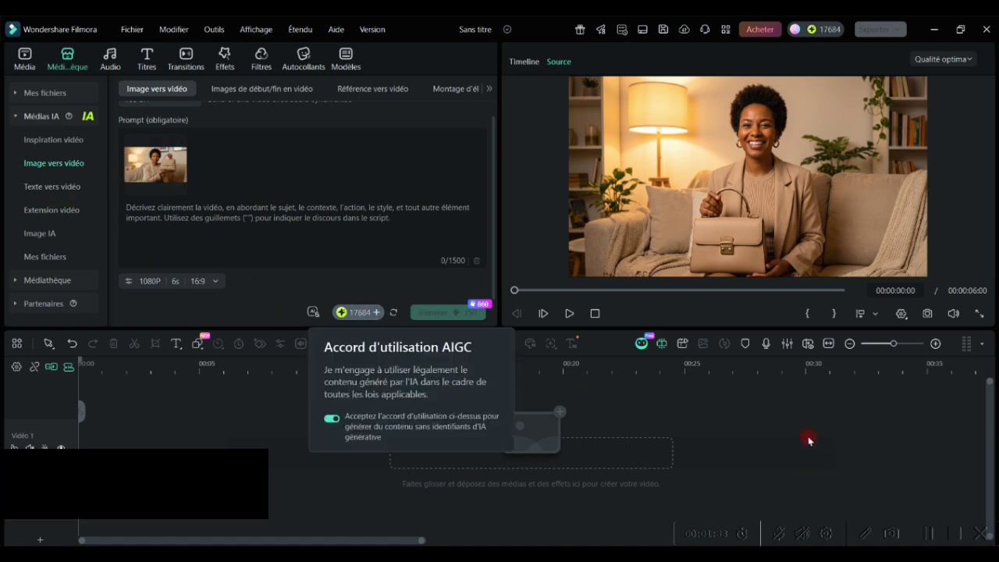
{"action": "key", "text": "ctrl+v"}
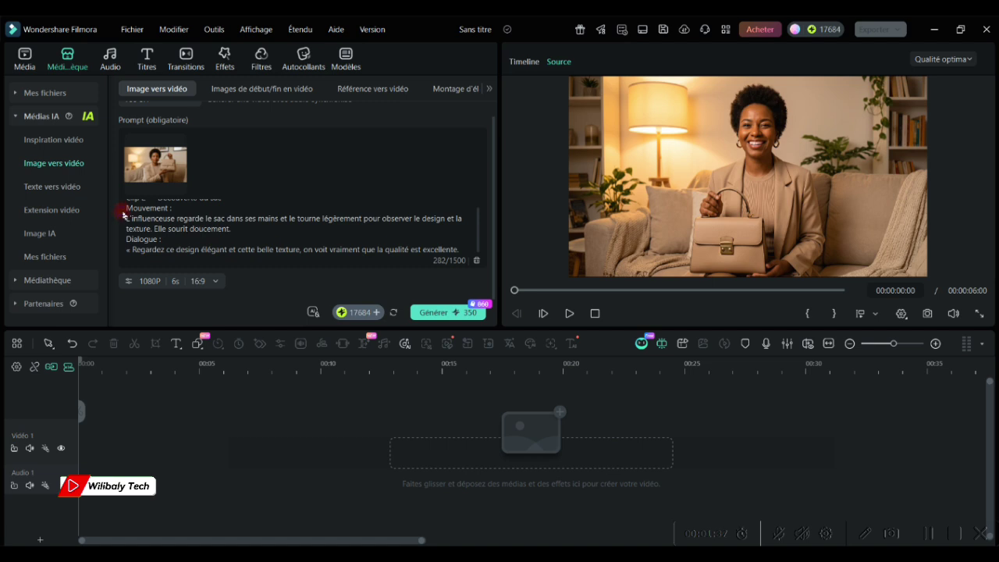
{"action": "left_click_drag", "start_coordinate": [129, 219], "coordinate": [409, 257]}
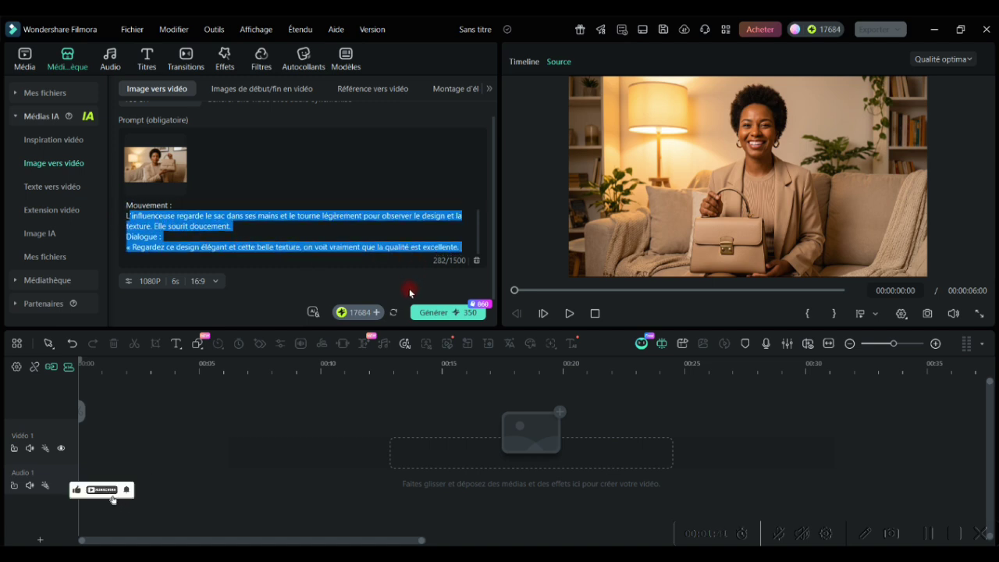
{"action": "left_click", "coordinate": [435, 312]}
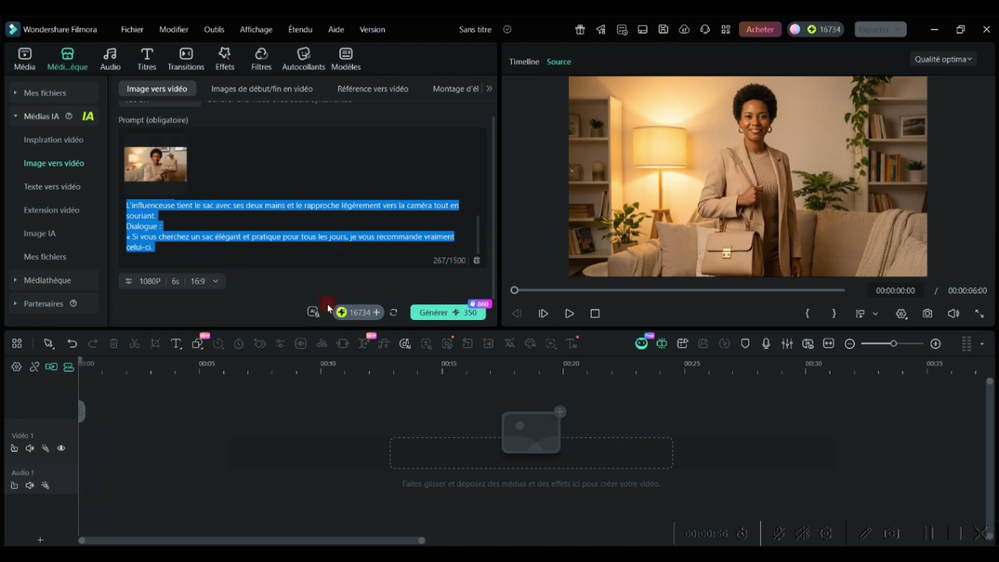
Generate the clip recommending the bag for everyday use and preview the finished videos in the generated files.
{"action": "left_click", "coordinate": [441, 314]}
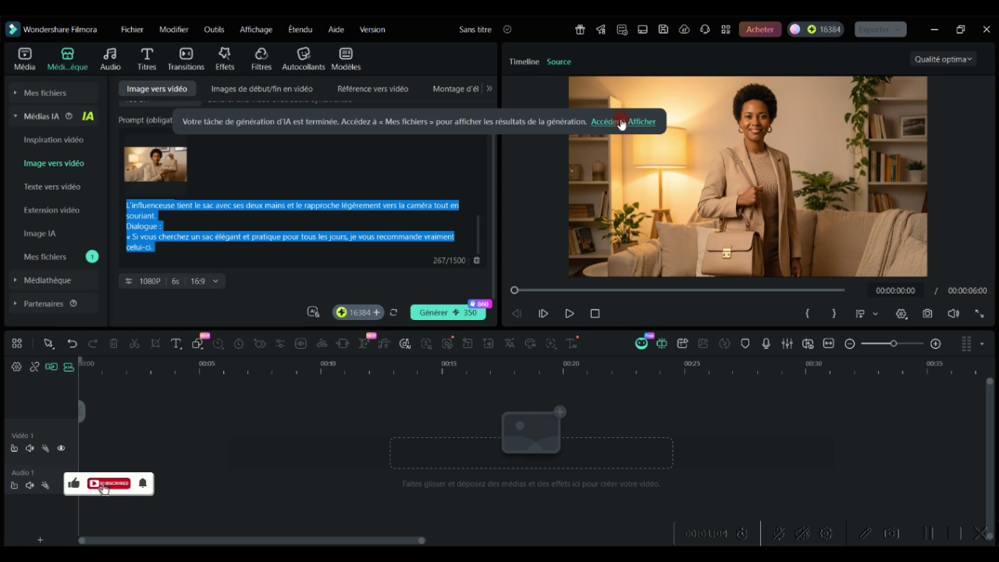
{"action": "left_click", "coordinate": [620, 122]}
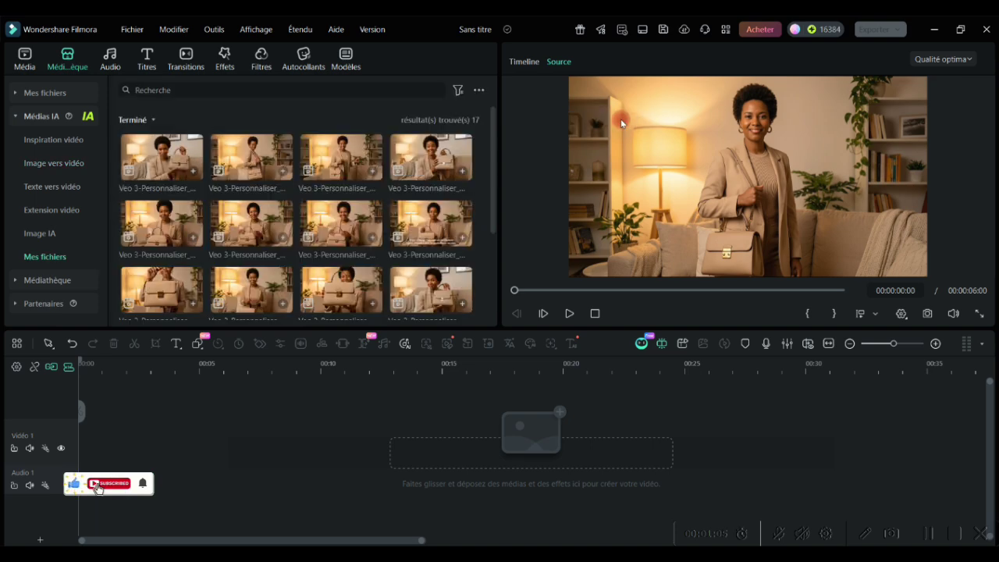
{"action": "left_click", "coordinate": [143, 163]}
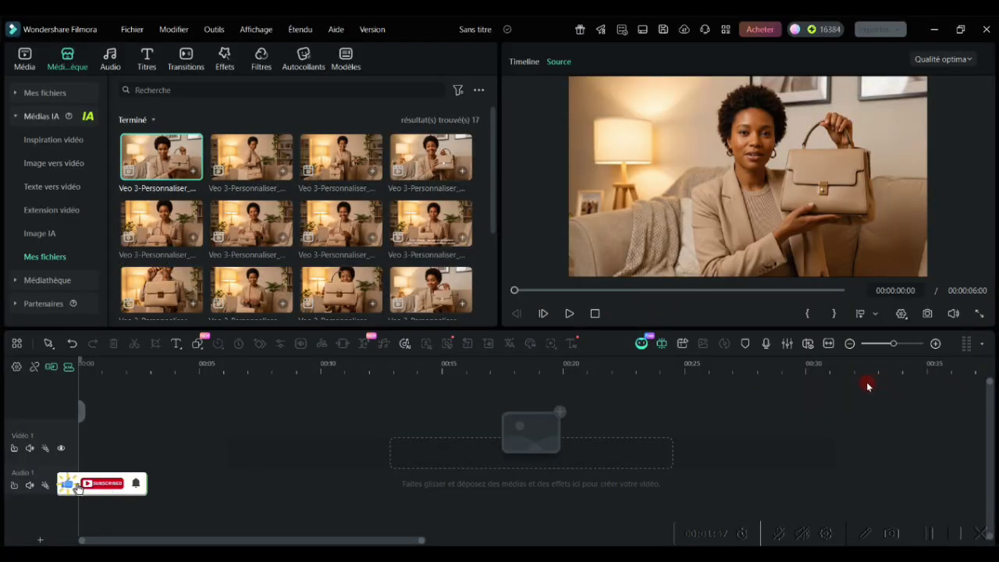
{"action": "double_click", "coordinate": [410, 166]}
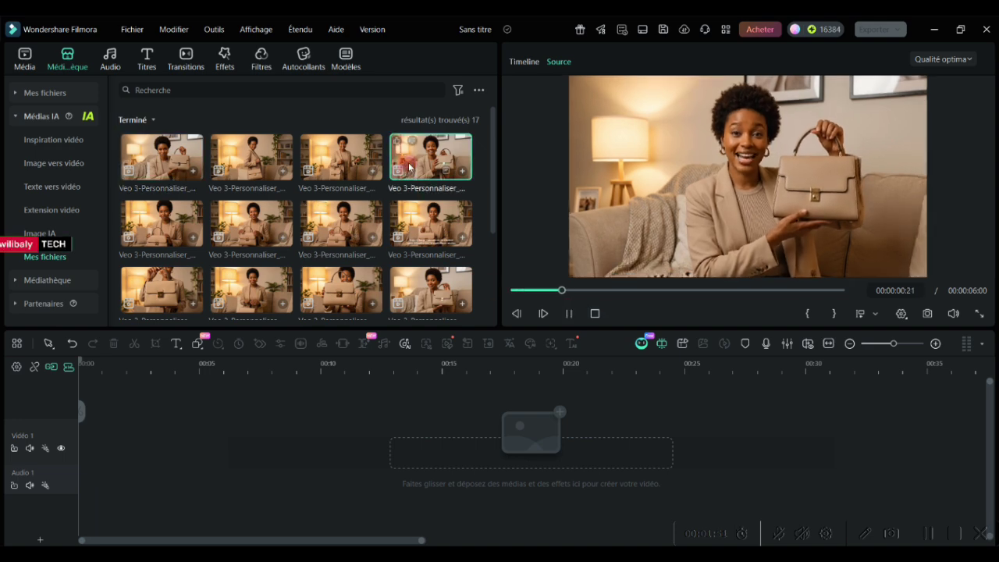
Preview the generated handbag clips to decide which ones to use and in what order.
{"action": "double_click", "coordinate": [259, 233]}
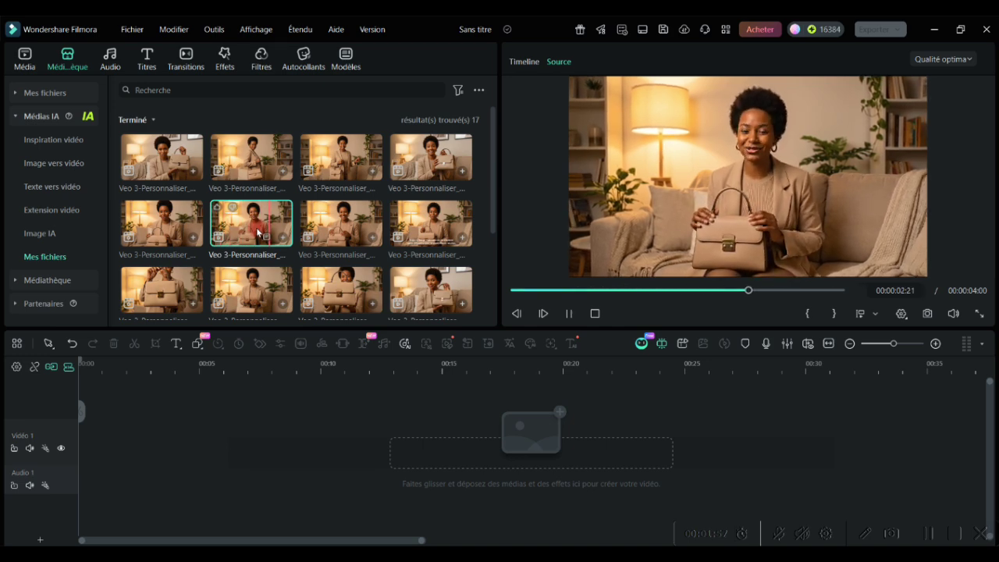
{"action": "left_click", "coordinate": [331, 227]}
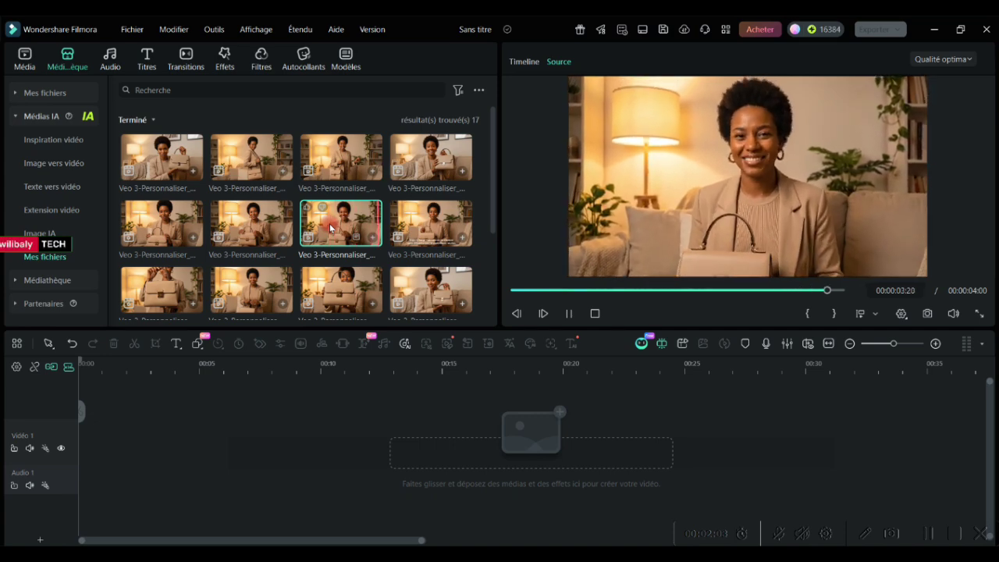
{"action": "left_click", "coordinate": [164, 225]}
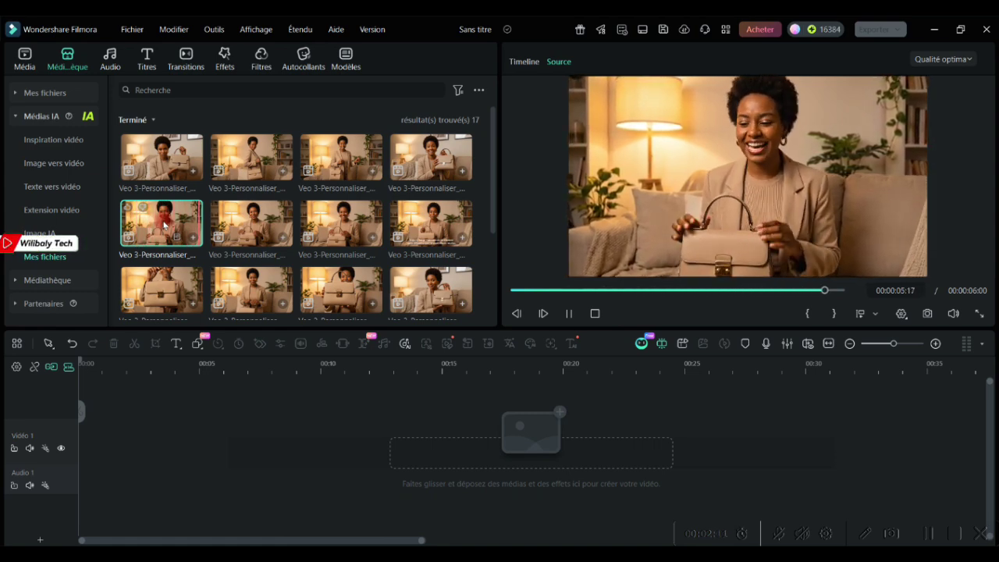
Place the five chosen handbag clips end to end on the Vidéo 1 track and play the sequence.
{"action": "left_click", "coordinate": [224, 222]}
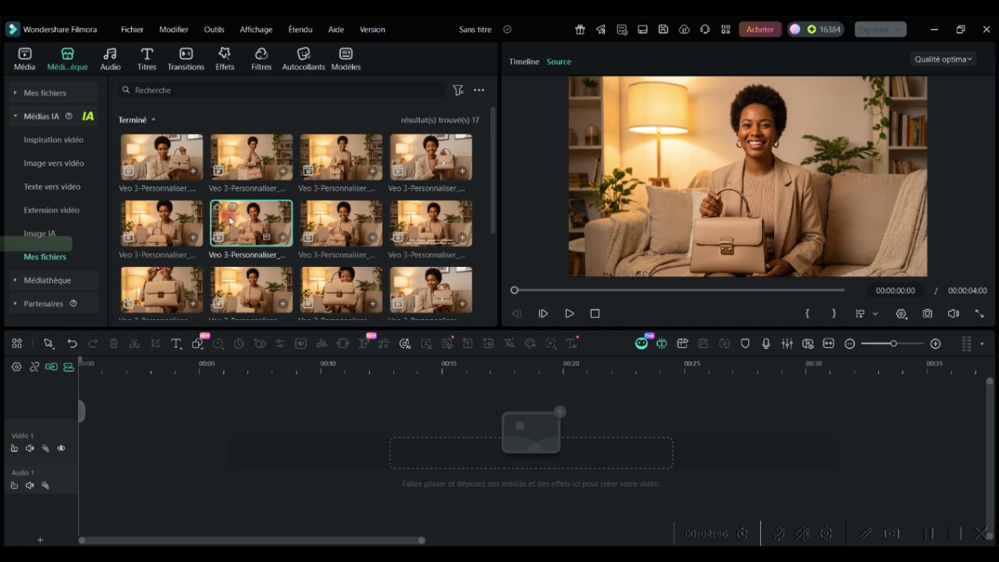
{"action": "left_click_drag", "start_coordinate": [229, 221], "coordinate": [82, 426]}
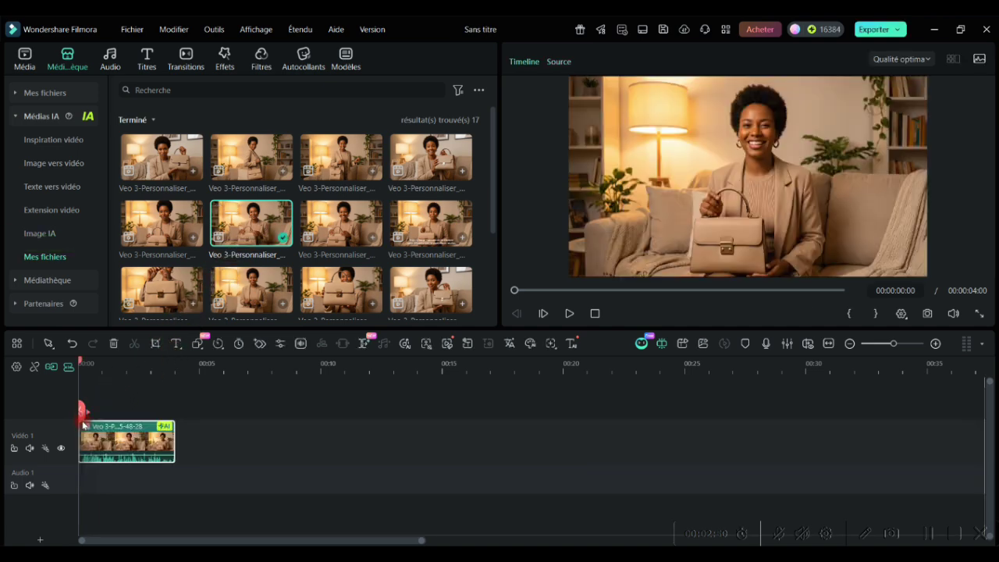
{"action": "left_click_drag", "start_coordinate": [427, 148], "coordinate": [200, 435]}
{"action": "left_click_drag", "start_coordinate": [345, 162], "coordinate": [329, 442]}
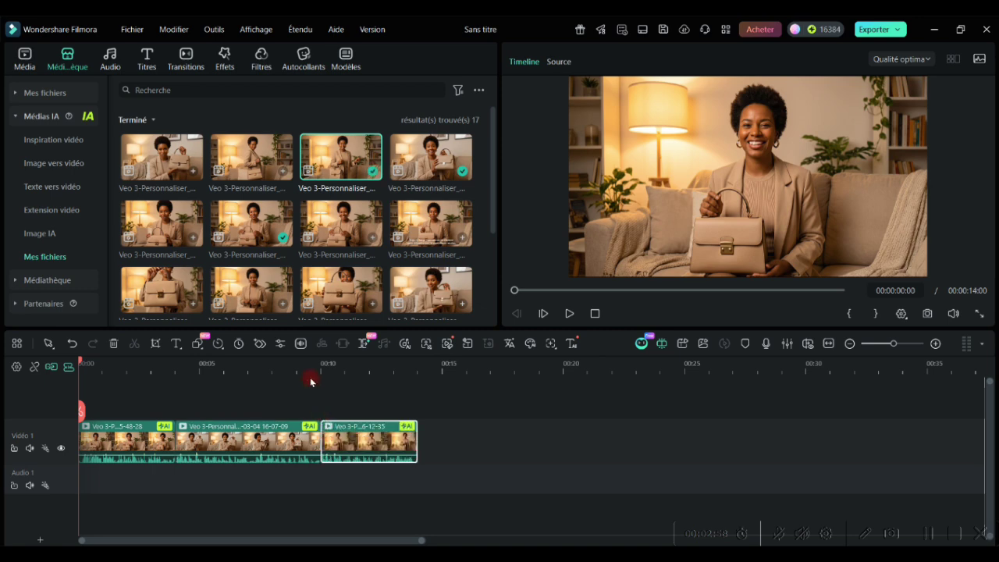
{"action": "left_click_drag", "start_coordinate": [257, 157], "coordinate": [438, 445]}
{"action": "left_click_drag", "start_coordinate": [161, 156], "coordinate": [572, 443]}
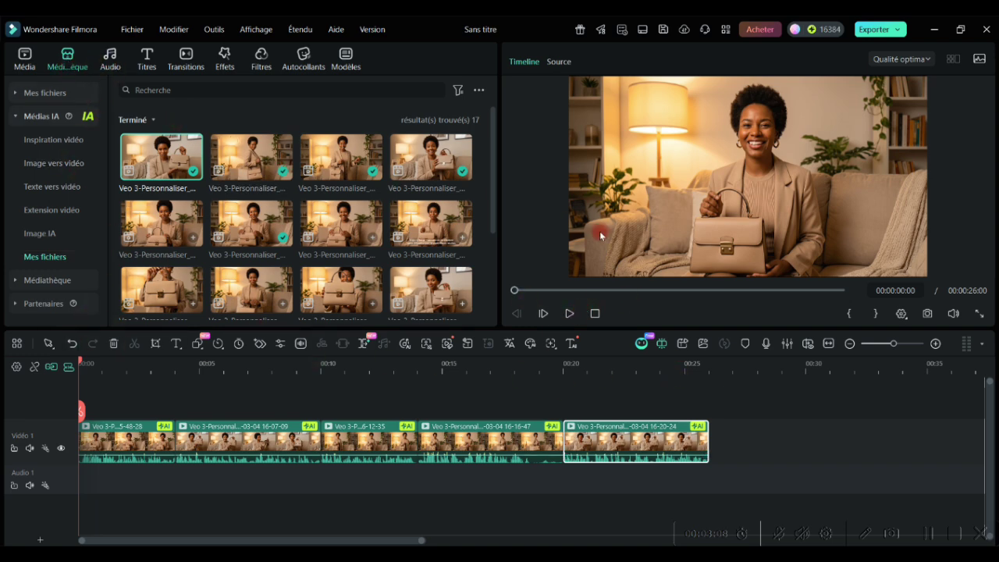
{"action": "left_click", "coordinate": [569, 313]}
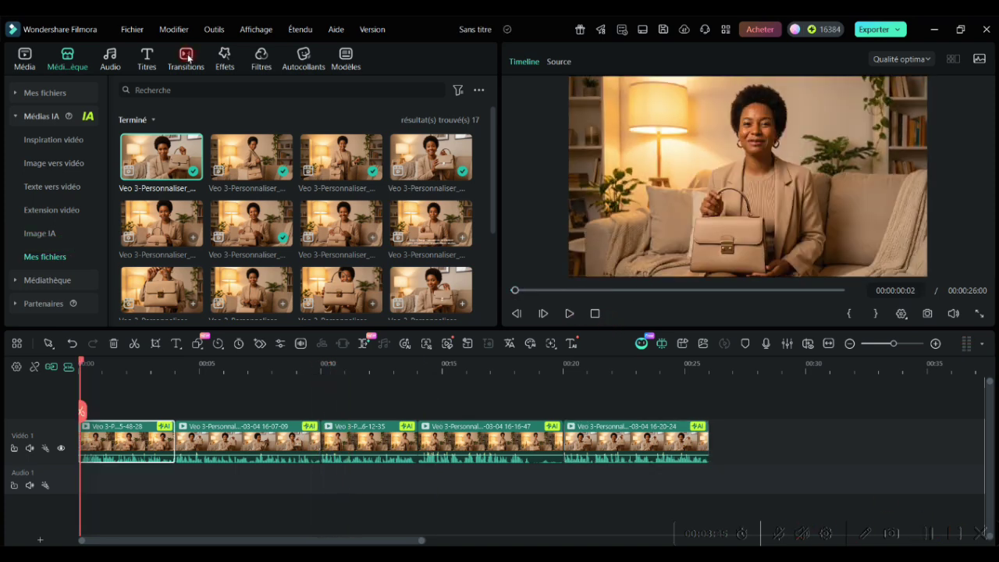
Find music with the search "fashion", add Mode Beats-AI musique to the Audio 1 track and trim it to the end of the clips.
{"action": "left_click", "coordinate": [110, 60]}
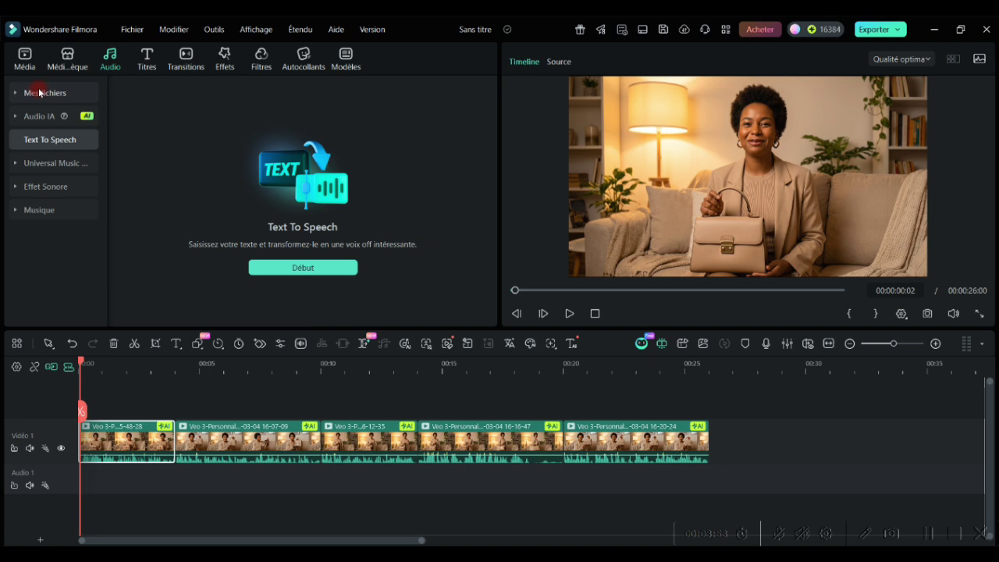
{"action": "left_click", "coordinate": [53, 164]}
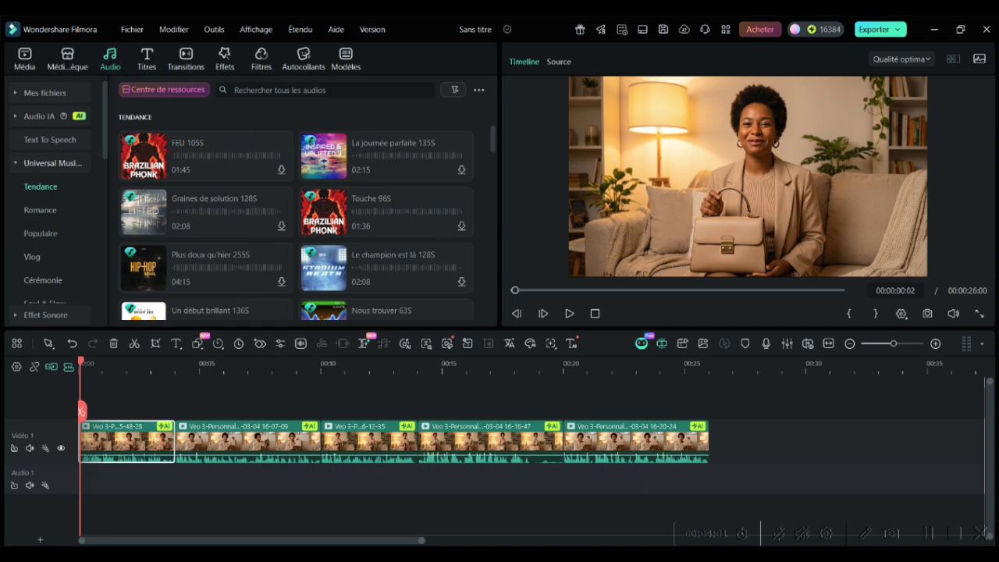
{"action": "left_click", "coordinate": [54, 162]}
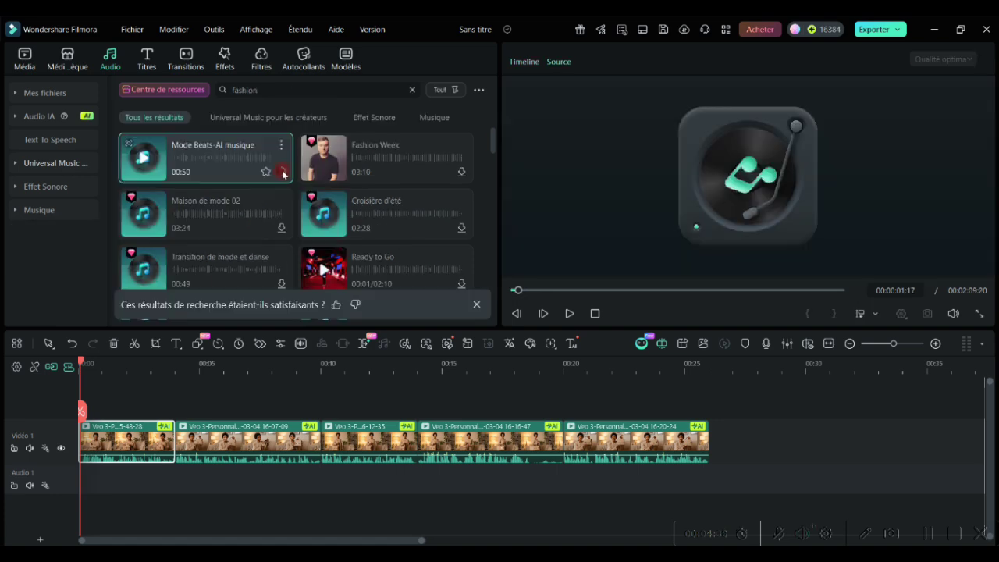
{"action": "left_click", "coordinate": [273, 170]}
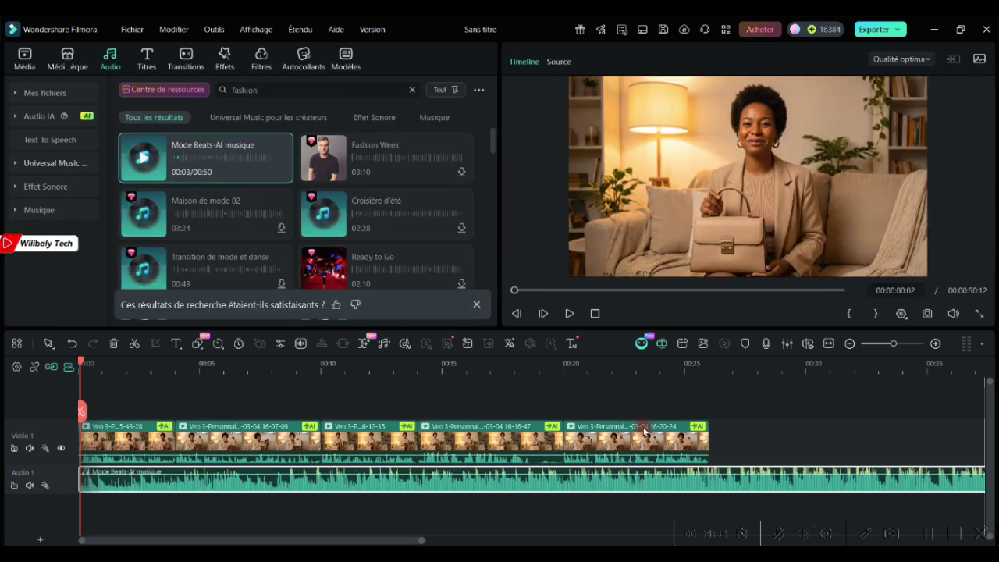
{"action": "left_click", "coordinate": [720, 466]}
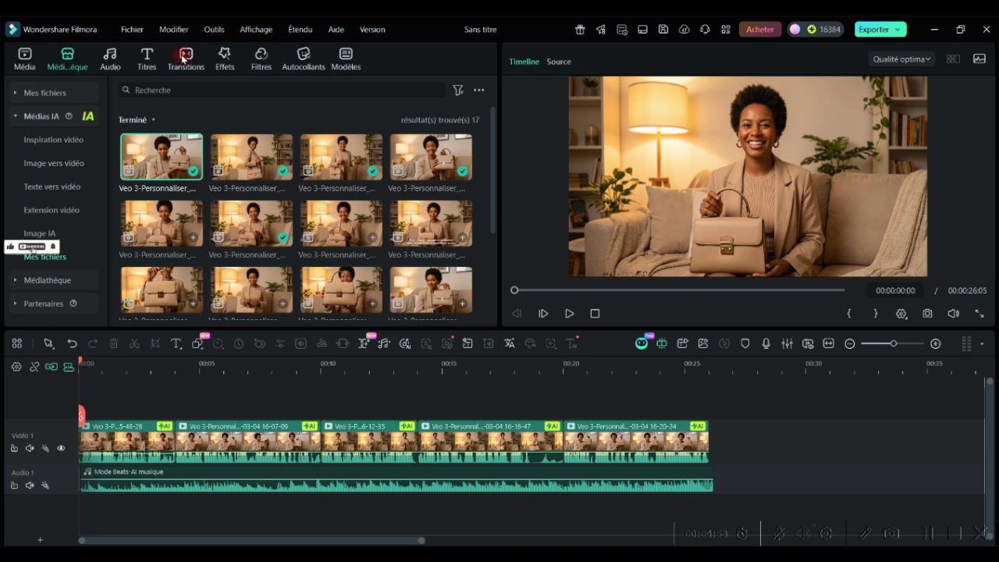
Find transitions with the search "fade" and apply Fondu at all four cuts between the clips.
{"action": "left_click", "coordinate": [188, 57]}
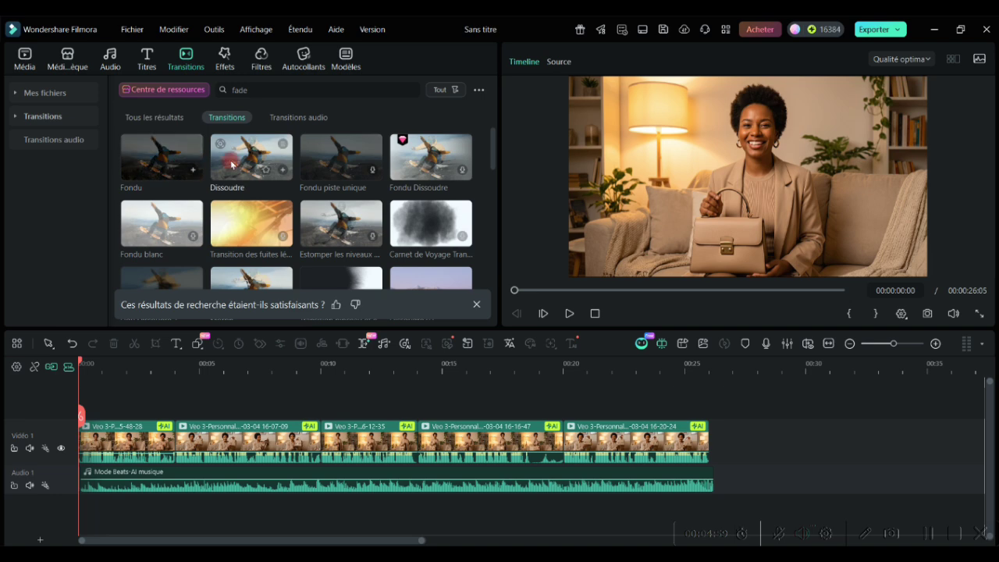
{"action": "left_click", "coordinate": [145, 162]}
{"action": "left_click_drag", "start_coordinate": [149, 161], "coordinate": [165, 436]}
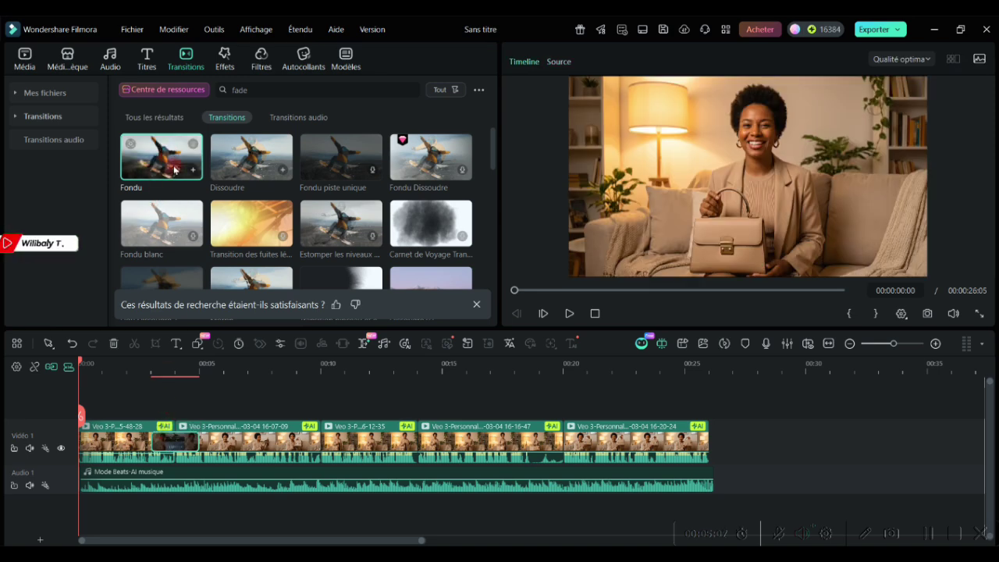
{"action": "left_click_drag", "start_coordinate": [174, 170], "coordinate": [317, 449]}
{"action": "left_click_drag", "start_coordinate": [173, 150], "coordinate": [419, 441]}
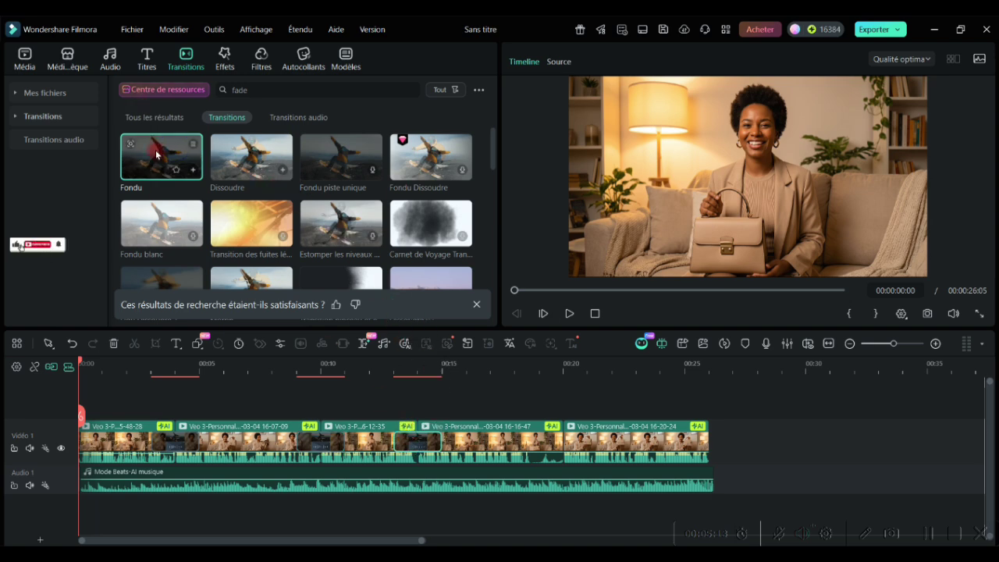
{"action": "mouse_move", "coordinate": [156, 154]}
{"action": "left_mouse_down"}
{"action": "mouse_move", "coordinate": [458, 308]}
{"action": "mouse_move", "coordinate": [559, 445]}
{"action": "left_mouse_up"}
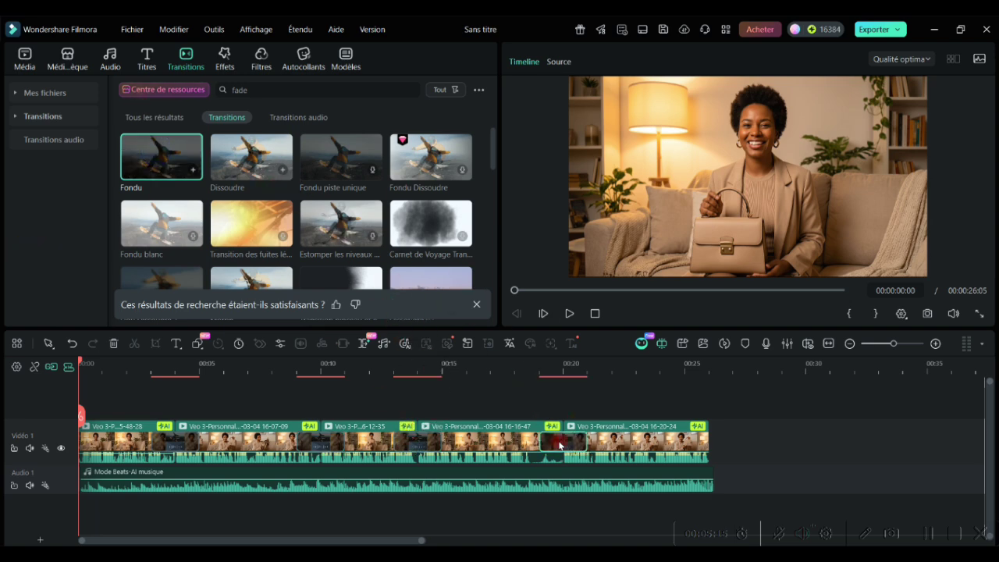
{"action": "scroll", "coordinate": [169, 448], "scroll_direction": "down", "scroll_amount": 2}
Browse the video effects and preview trending title styles such as Titre de vacances 12.
{"action": "left_click", "coordinate": [225, 56]}
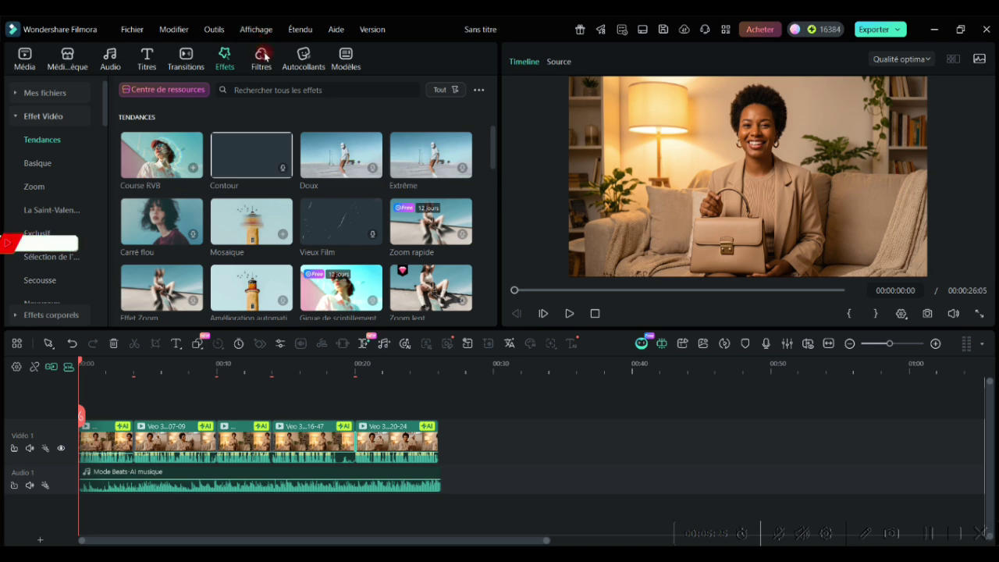
{"action": "left_click", "coordinate": [147, 59]}
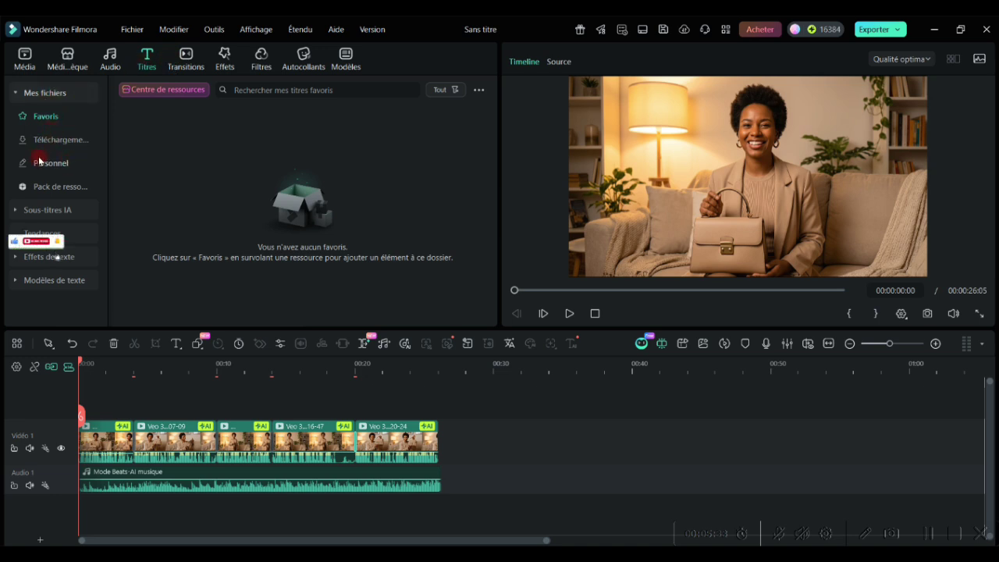
{"action": "left_click", "coordinate": [43, 233]}
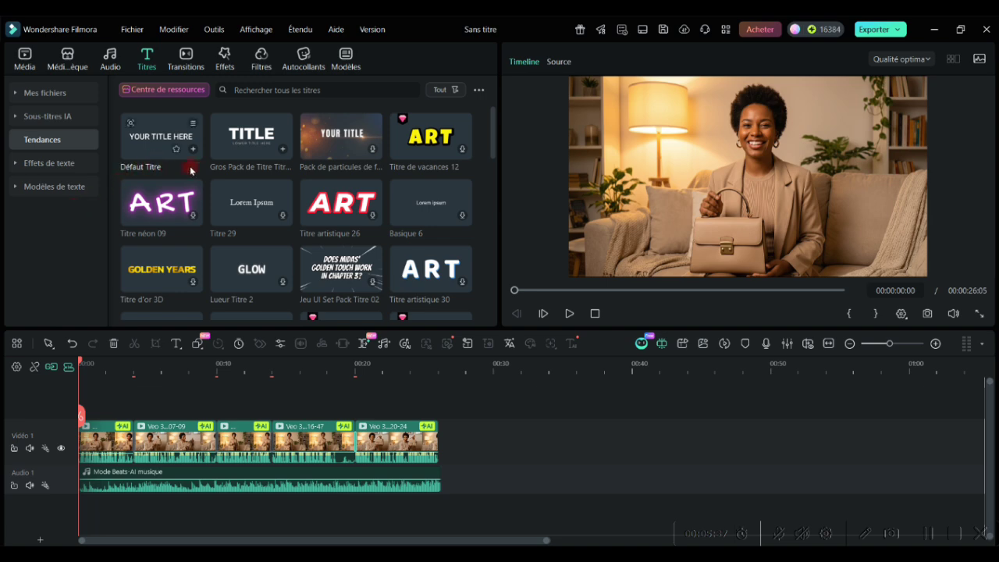
{"action": "left_click", "coordinate": [415, 141]}
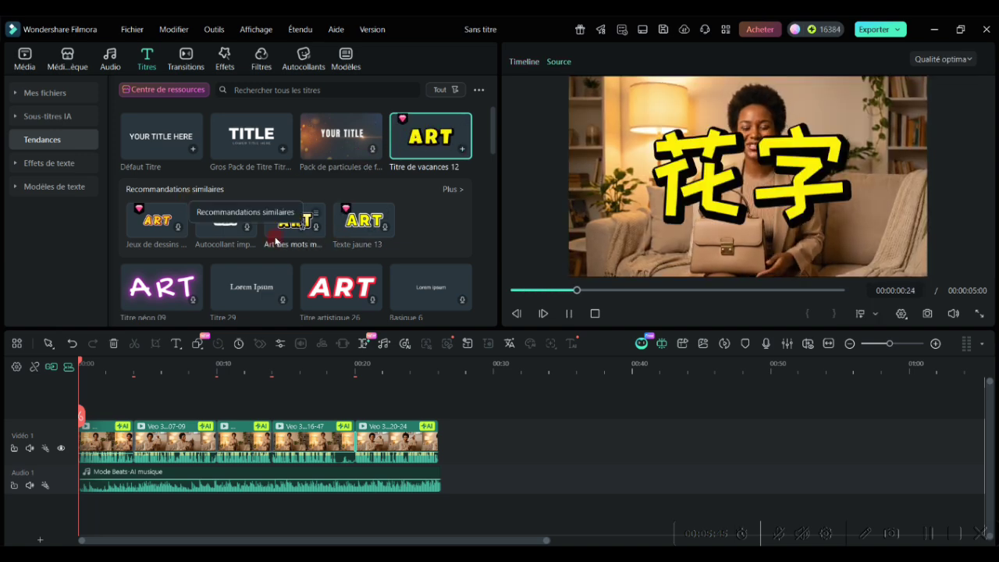
{"action": "left_click", "coordinate": [336, 281]}
Generate dynamic AI captions for the entire timeline sequence with automatic language detection, and play the captioned video.
{"action": "left_click", "coordinate": [47, 116]}
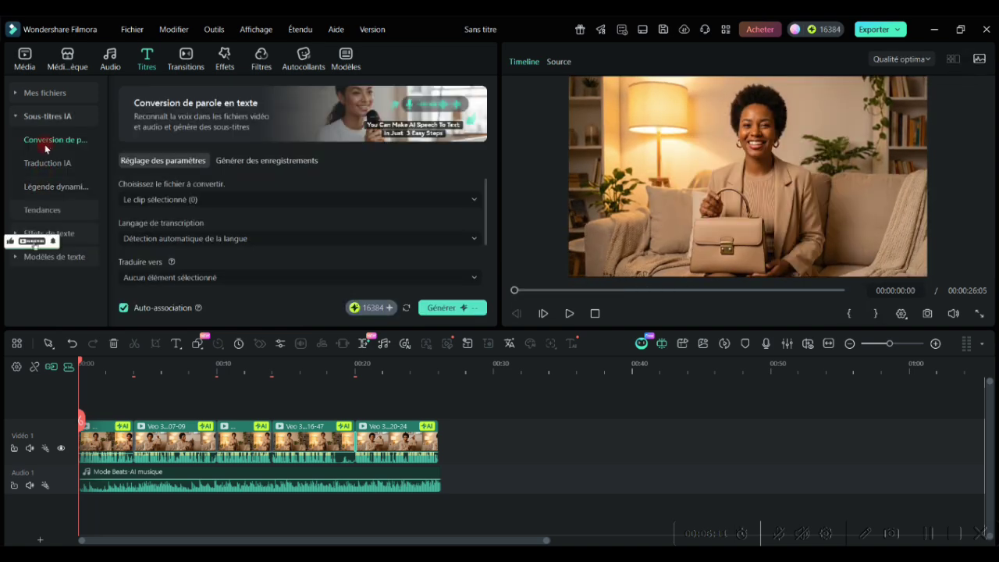
{"action": "left_click", "coordinate": [44, 115]}
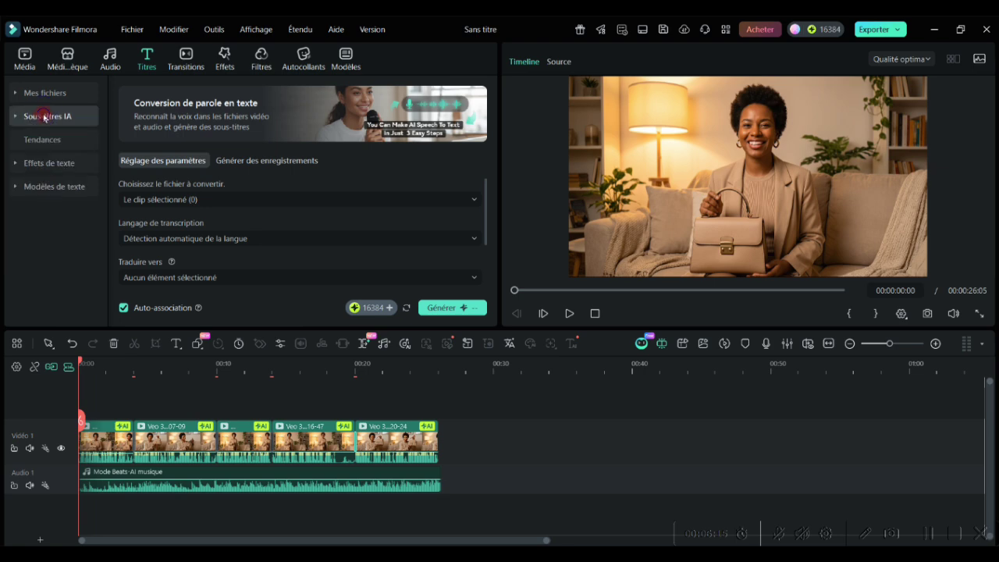
{"action": "left_click", "coordinate": [44, 118]}
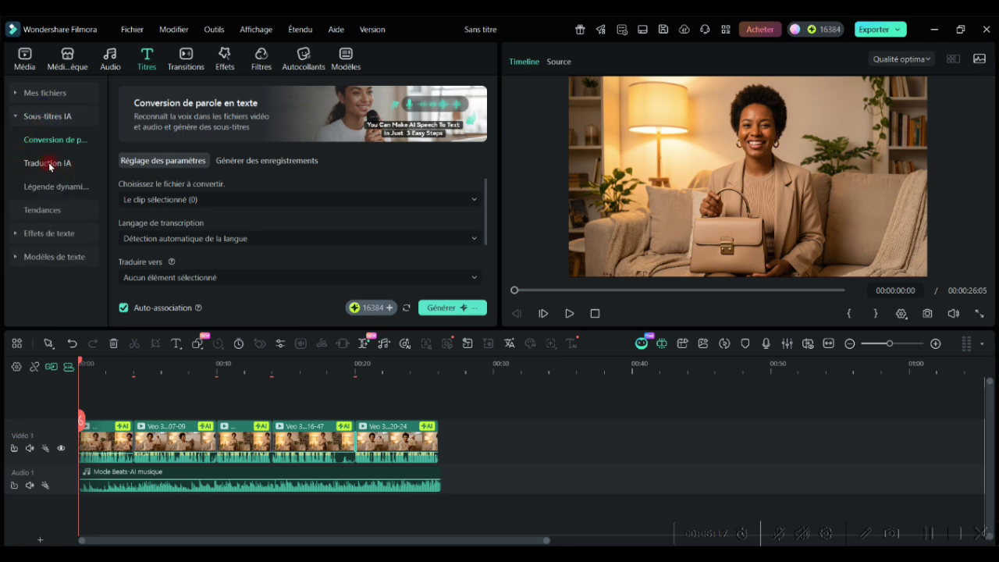
{"action": "left_click", "coordinate": [57, 186]}
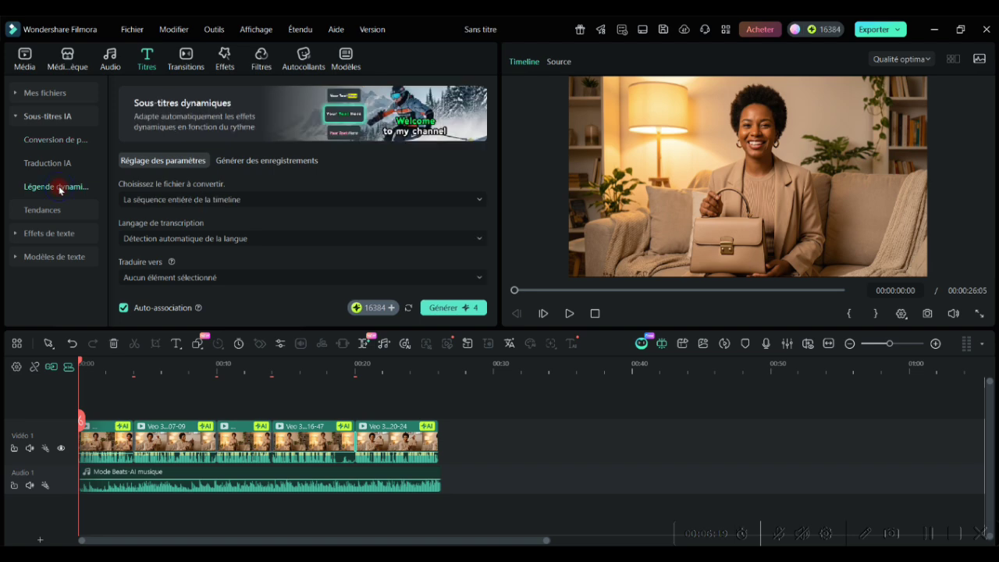
{"action": "left_click", "coordinate": [443, 310]}
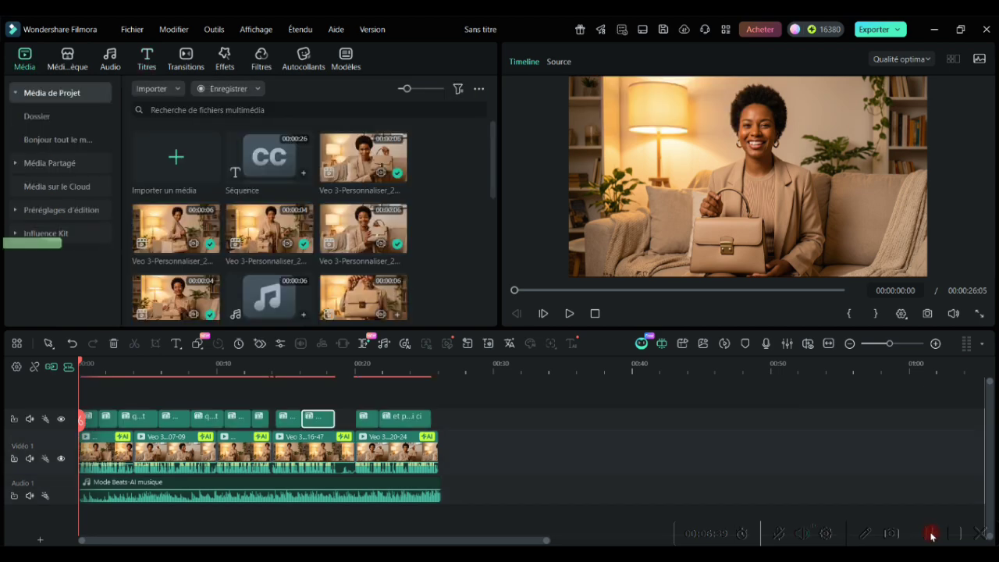
{"action": "left_click", "coordinate": [568, 313]}
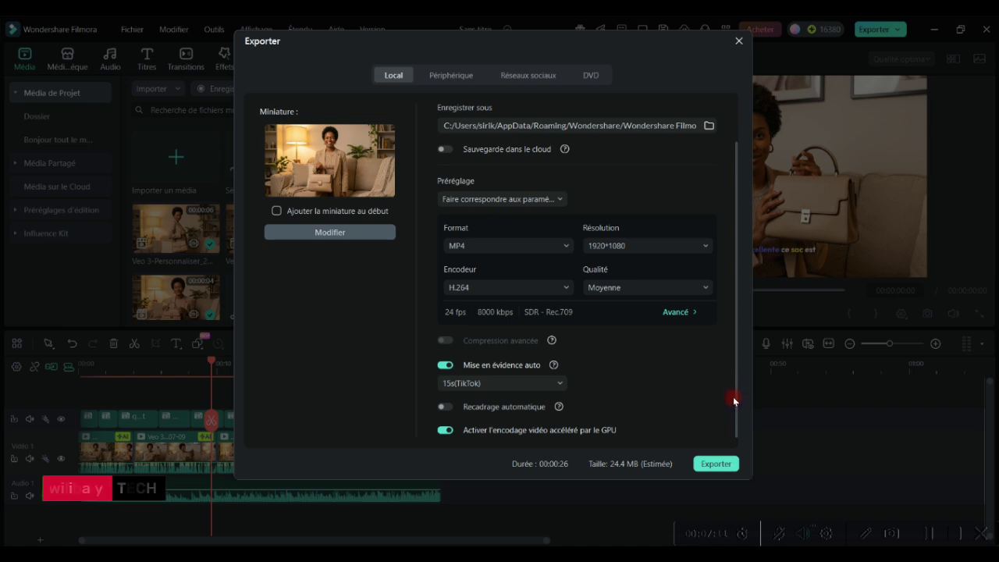
Check the social network export options and export the video locally as a 1920*1080 MP4 with H.264 encoding and medium quality.
{"action": "left_click", "coordinate": [446, 76]}
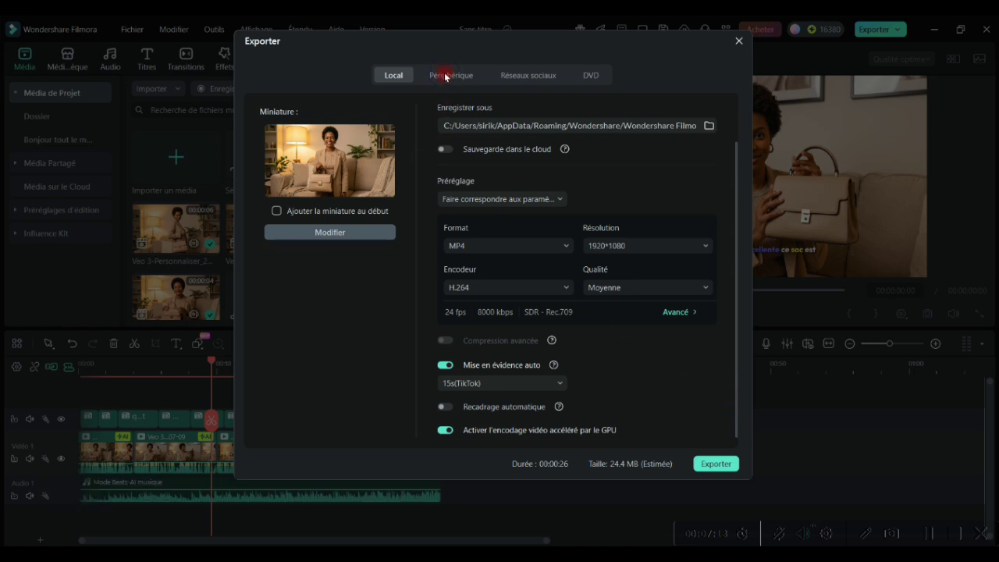
{"action": "left_click", "coordinate": [525, 76]}
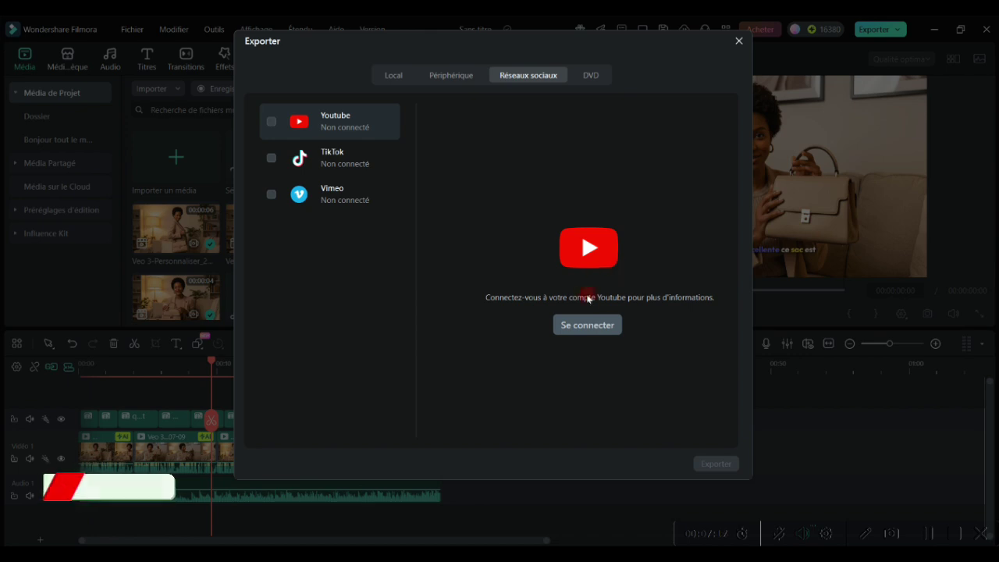
{"action": "left_click", "coordinate": [394, 76]}
{"action": "left_click", "coordinate": [708, 467]}
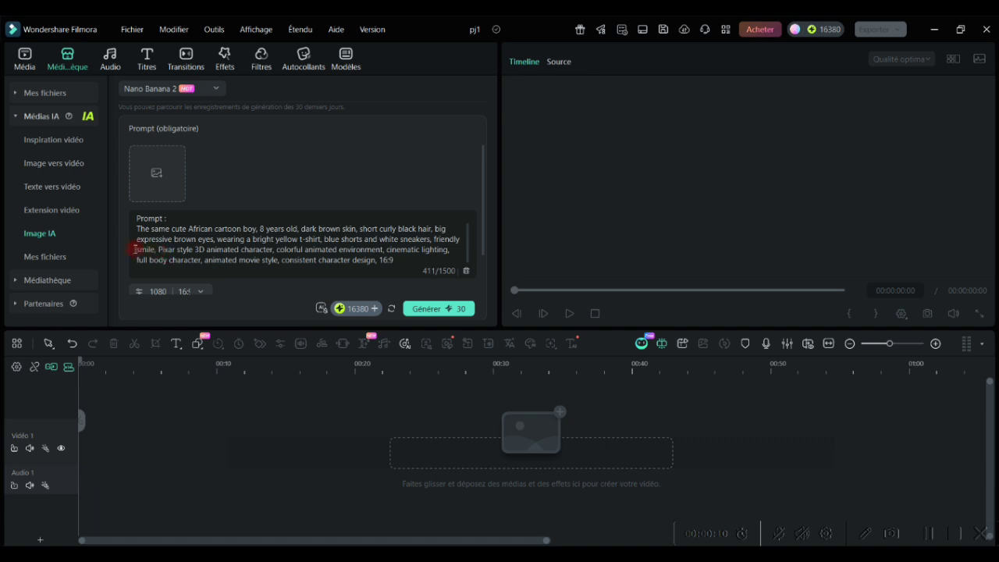
Generate a 16:9 Nano Banana 2 reference image of the 8-year-old African cartoon boy in a yellow t-shirt and blue shorts.
{"action": "left_click_drag", "start_coordinate": [138, 236], "coordinate": [377, 261]}
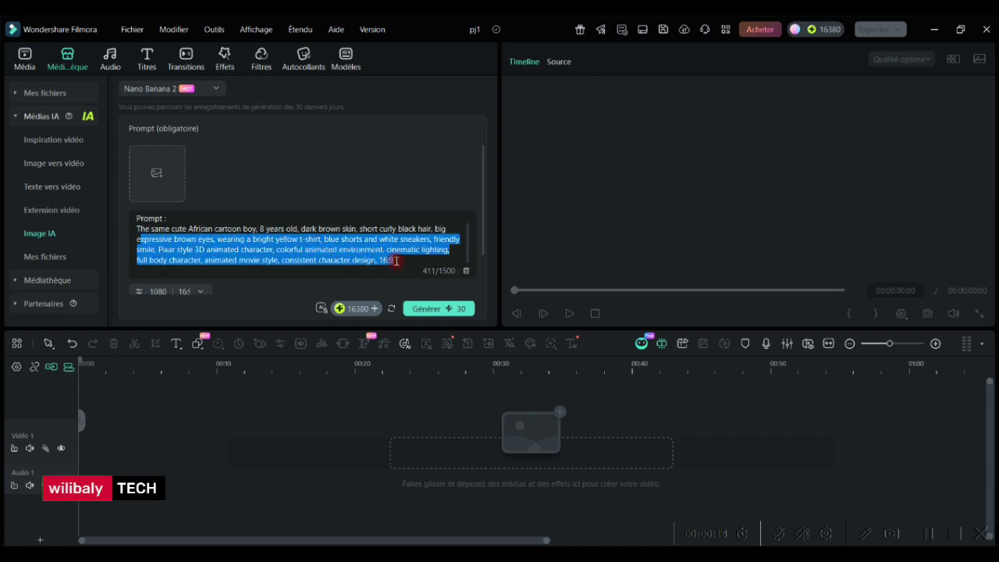
{"action": "left_click", "coordinate": [413, 311]}
{"action": "left_click", "coordinate": [430, 309]}
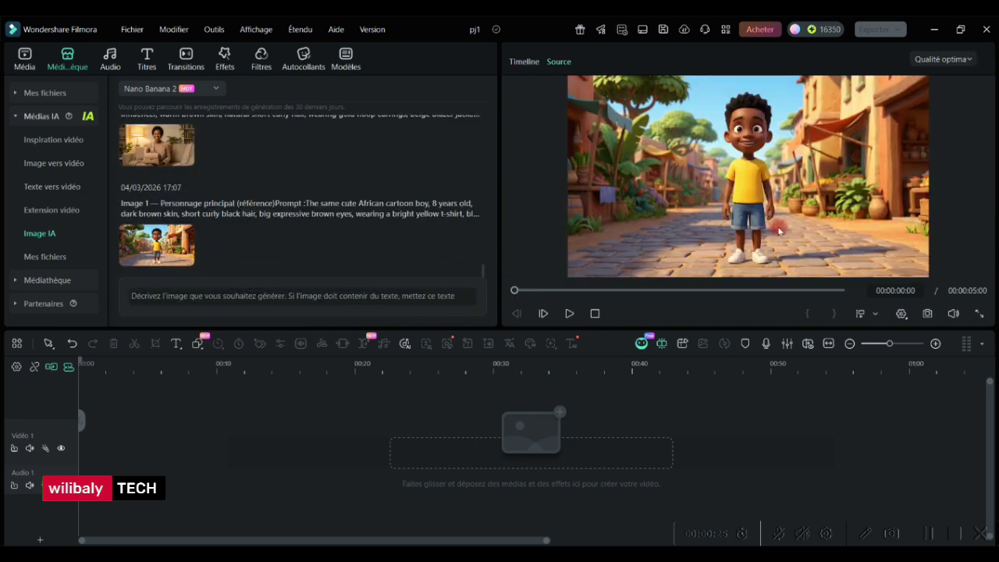
View the boy's reference image full screen and generate the scene of him outside in a village looking up at the sky with curiosity.
{"action": "left_click", "coordinate": [981, 314]}
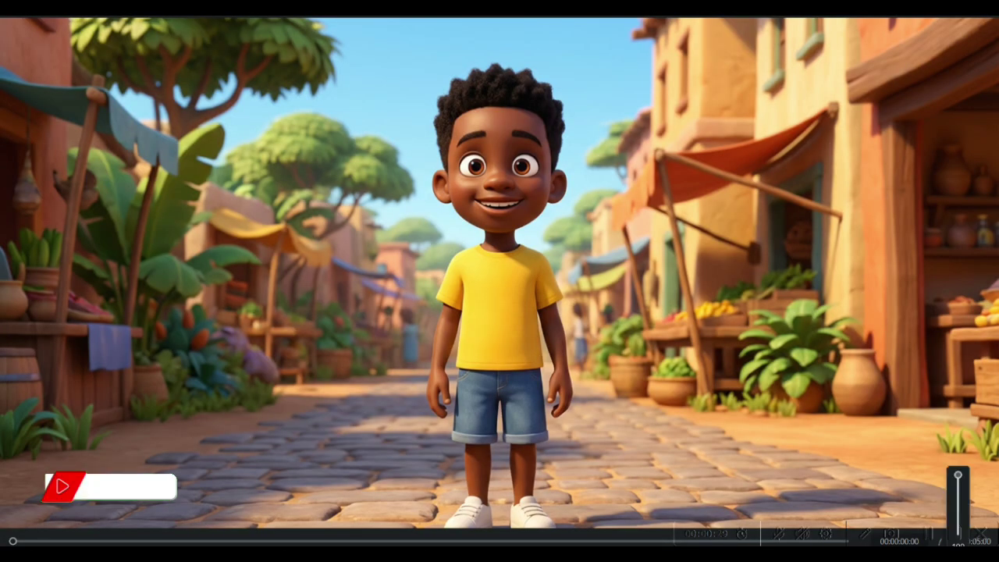
{"action": "key", "text": "Escape"}
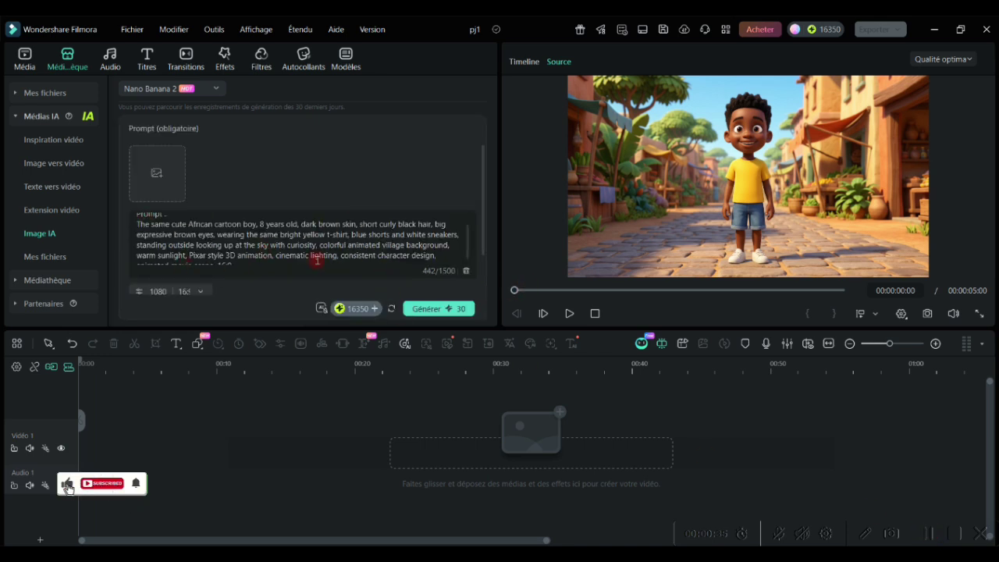
{"action": "left_click", "coordinate": [437, 310]}
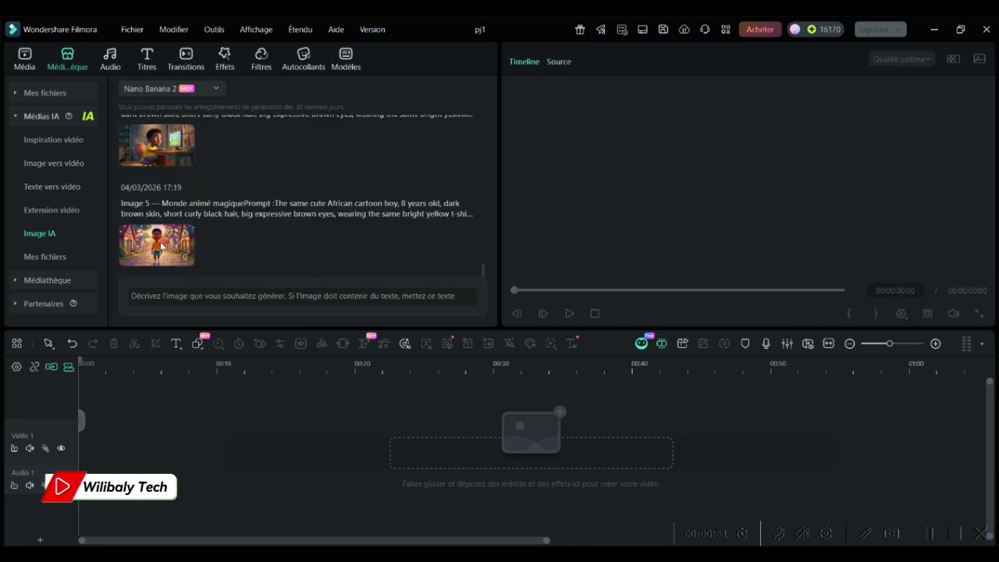
Preview the boy's computer desk and magical world images, and view the magical world image full screen.
{"action": "left_click", "coordinate": [161, 245]}
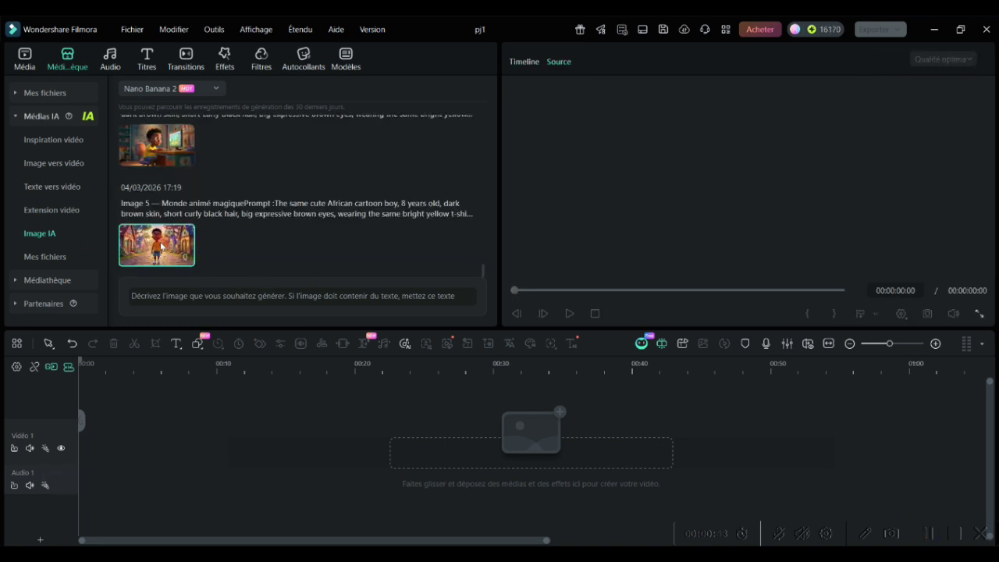
{"action": "double_click", "coordinate": [162, 246]}
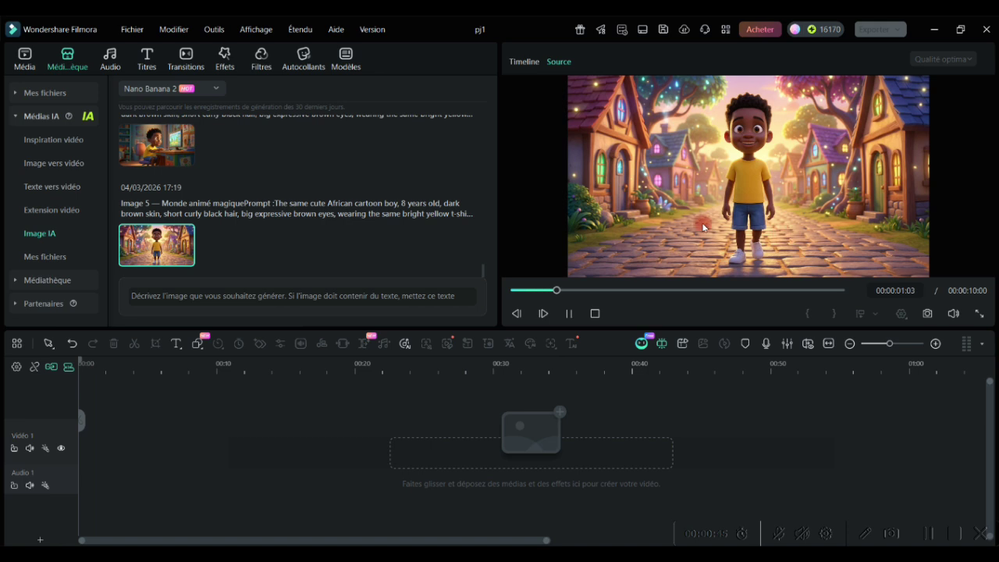
{"action": "left_click", "coordinate": [143, 138]}
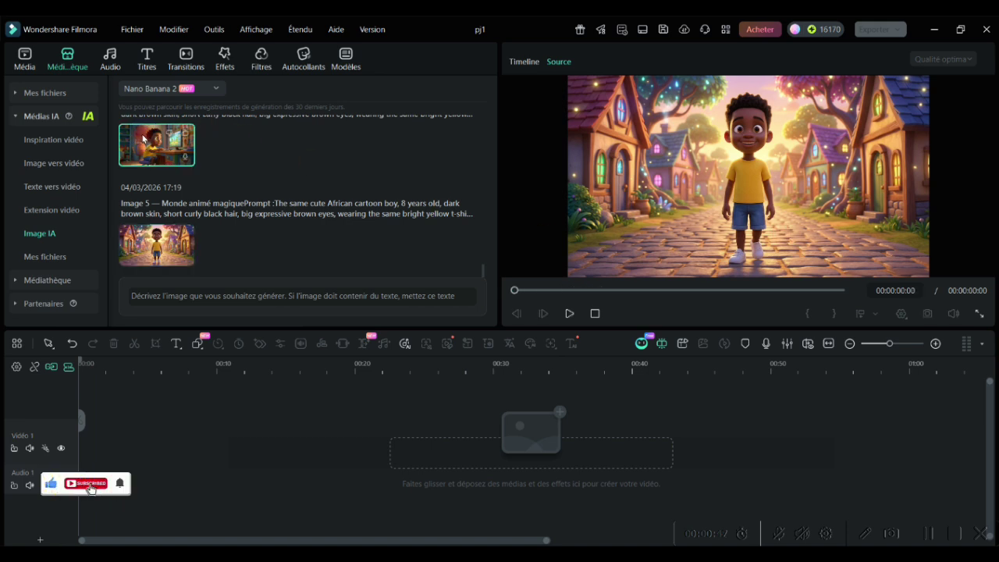
{"action": "double_click", "coordinate": [148, 147]}
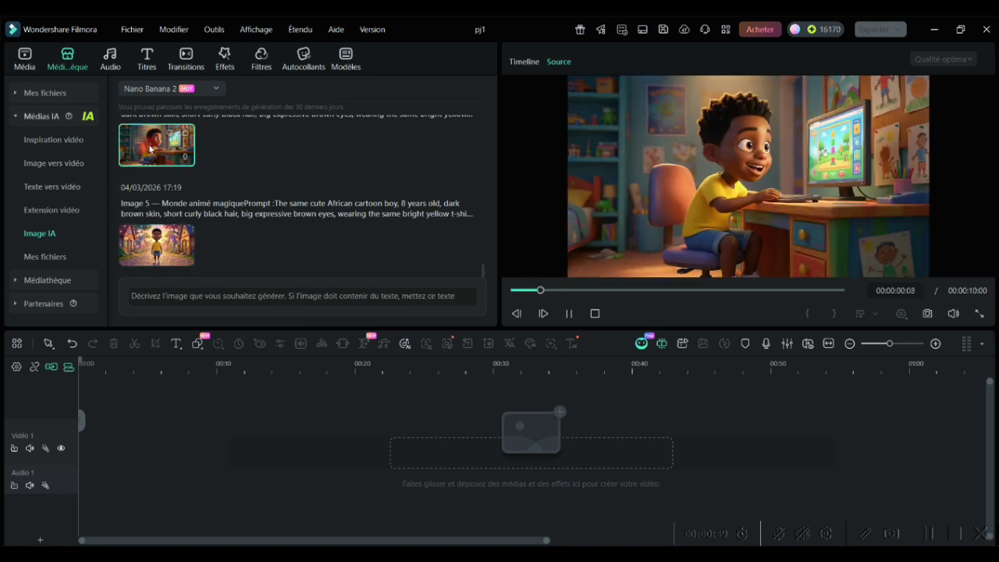
{"action": "left_click", "coordinate": [150, 250]}
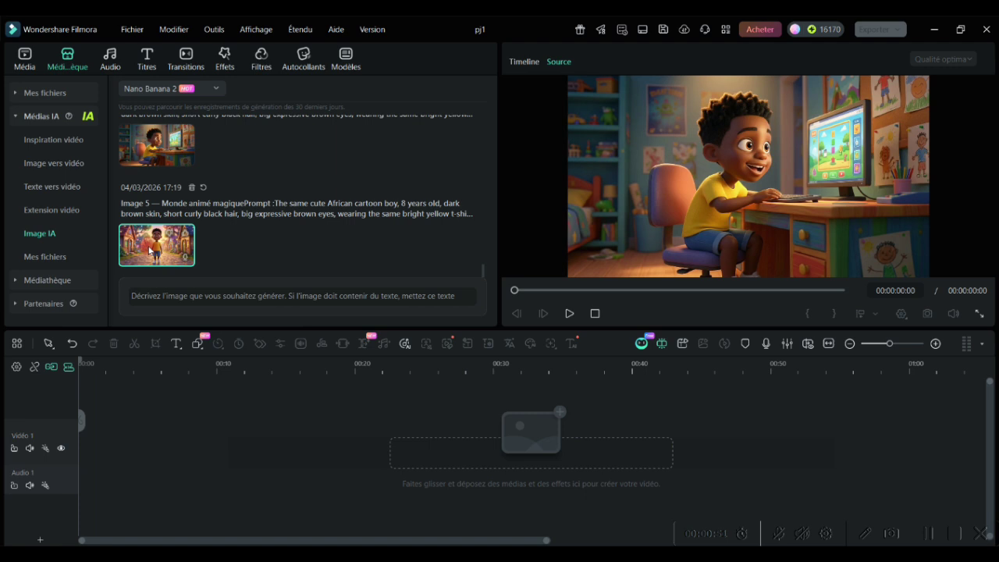
{"action": "double_click", "coordinate": [150, 250]}
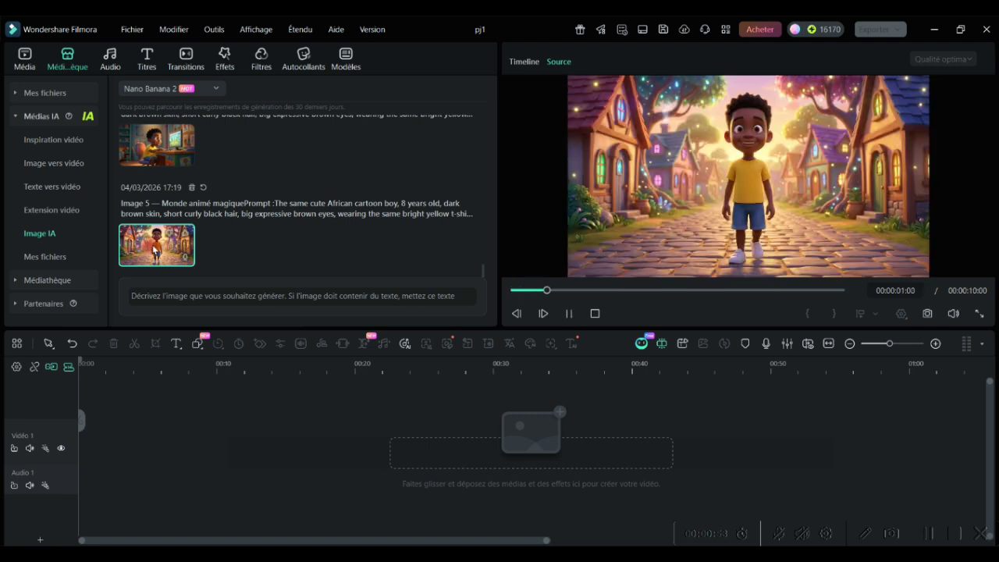
{"action": "left_click", "coordinate": [570, 313]}
{"action": "left_click", "coordinate": [979, 313]}
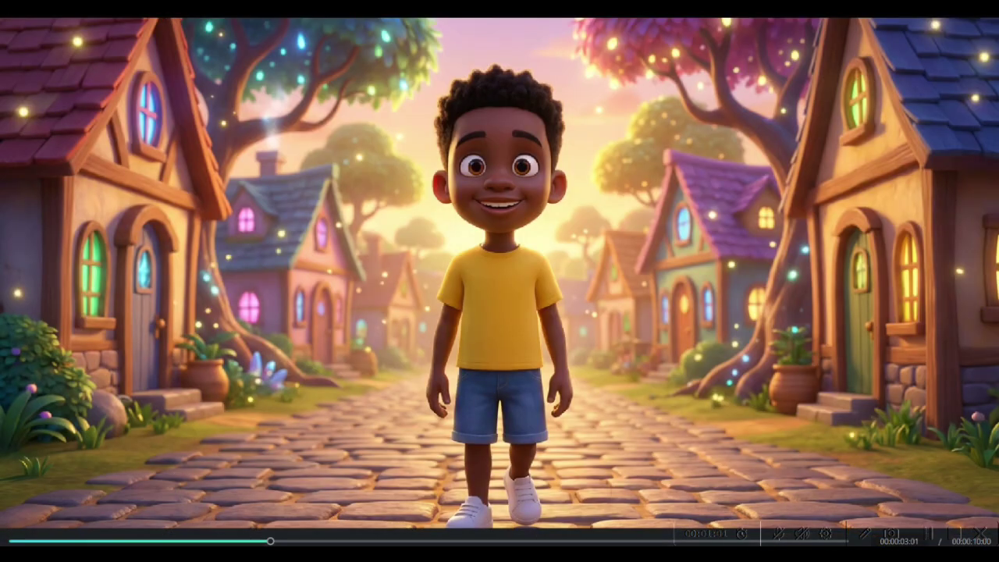
{"action": "key", "text": "Escape"}
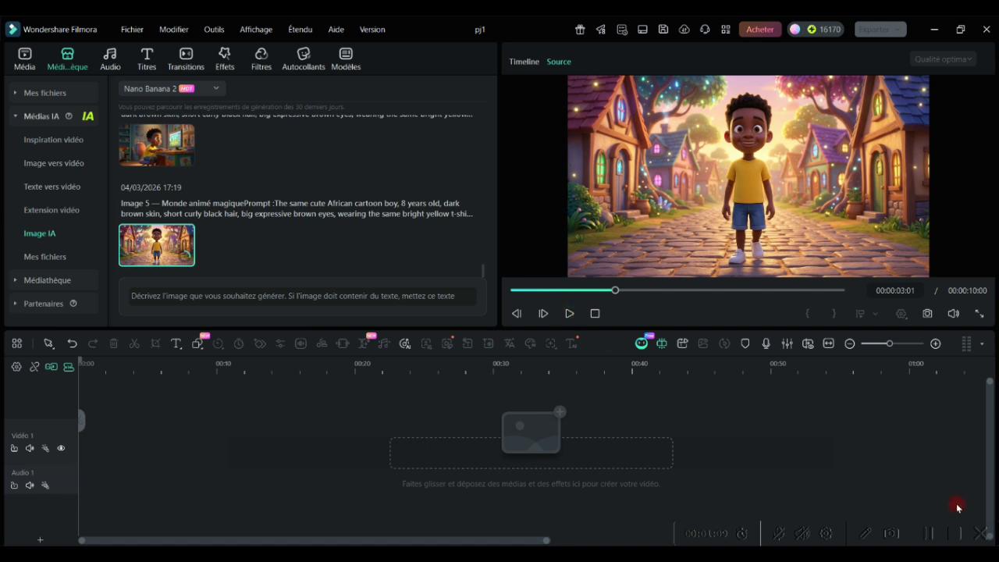
{"action": "left_click", "coordinate": [640, 404]}
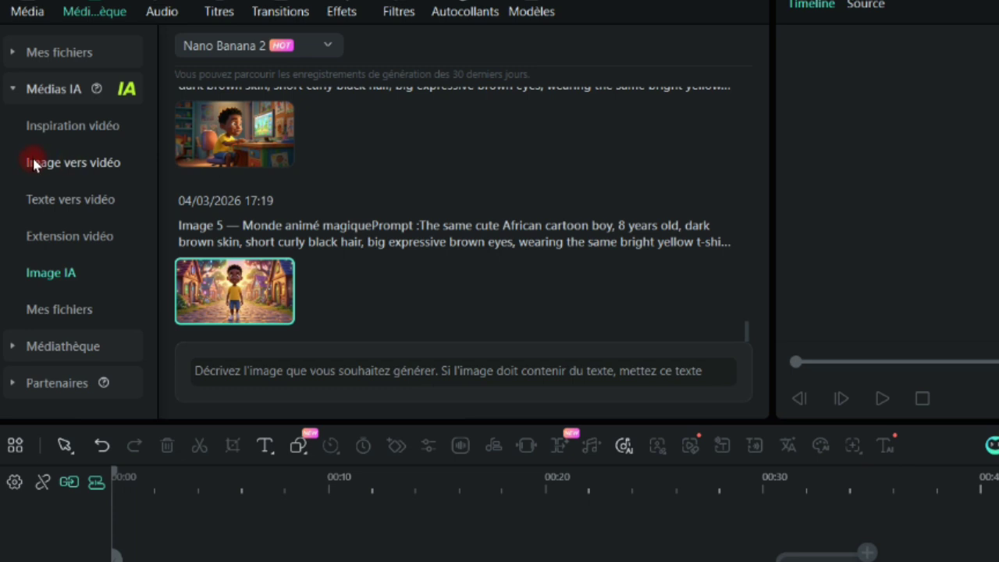
Clear the old handbag prompt and reference image from the image-to-video form and set the clip duration to 4s.
{"action": "left_click", "coordinate": [67, 163]}
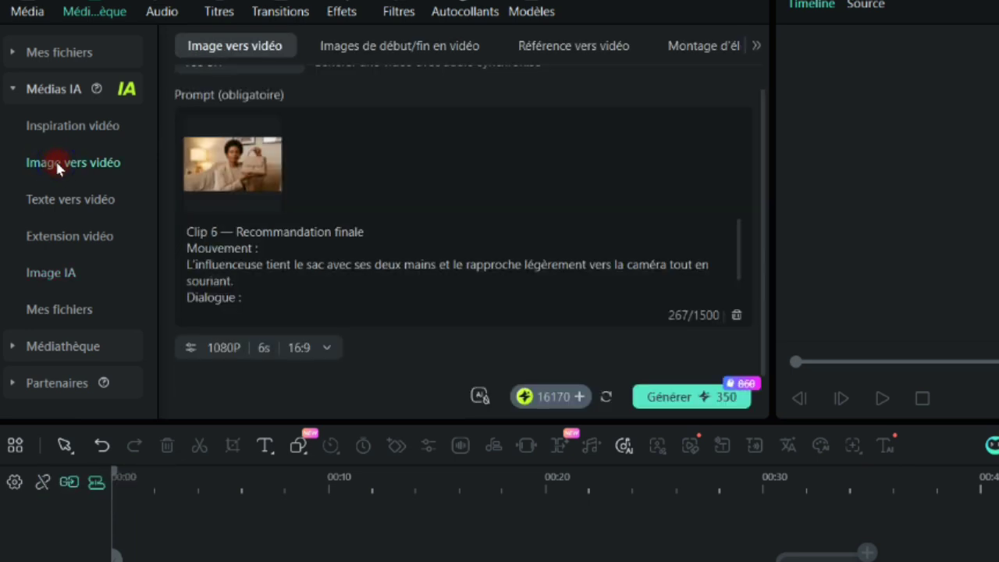
{"action": "left_click", "coordinate": [737, 316]}
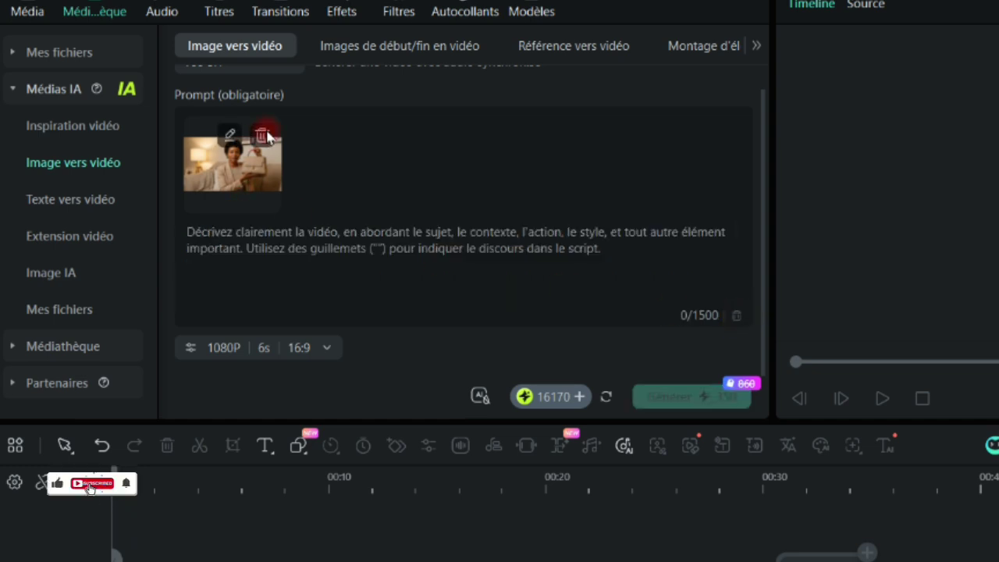
{"action": "left_click", "coordinate": [269, 131]}
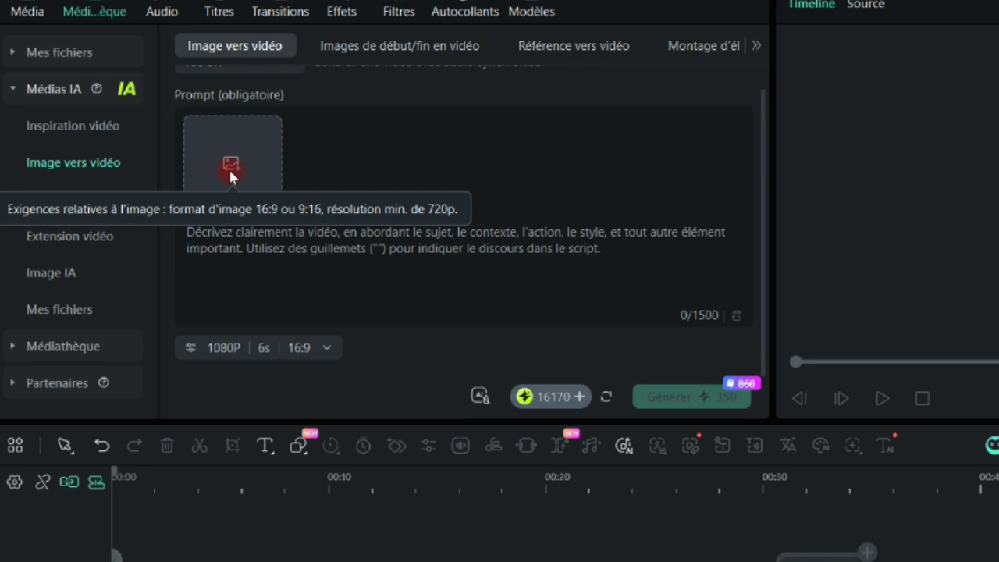
{"action": "left_click", "coordinate": [266, 348]}
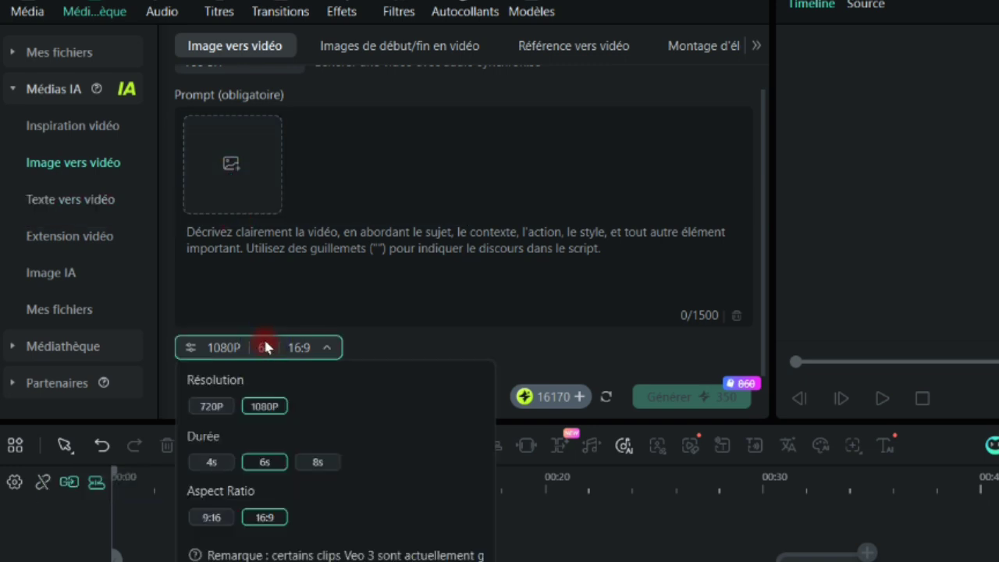
{"action": "left_click", "coordinate": [212, 462]}
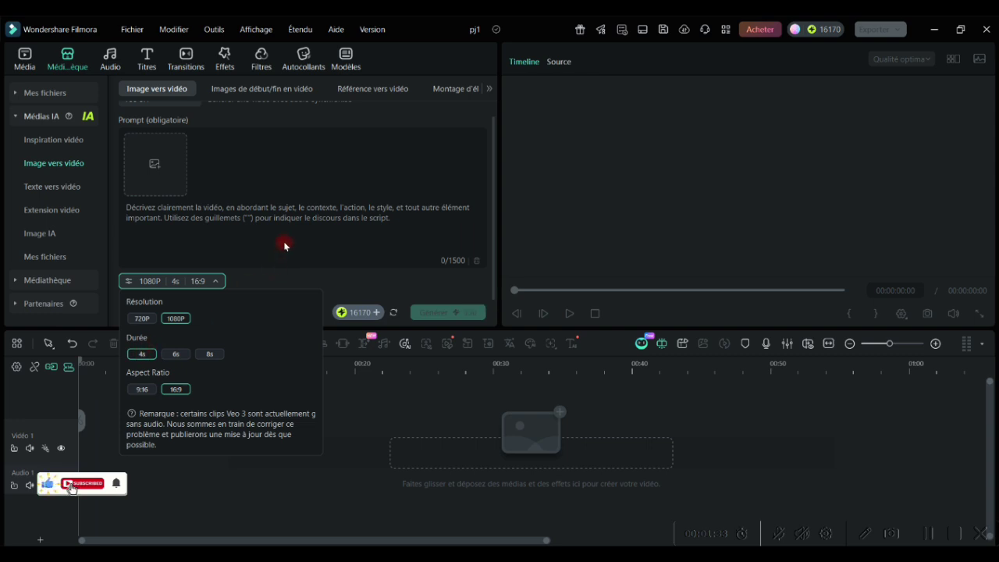
{"action": "left_click", "coordinate": [279, 241]}
Load Snapshot_20 as the image-to-video source picture and submit it with the 16:9 aspect ratio.
{"action": "left_click", "coordinate": [156, 163]}
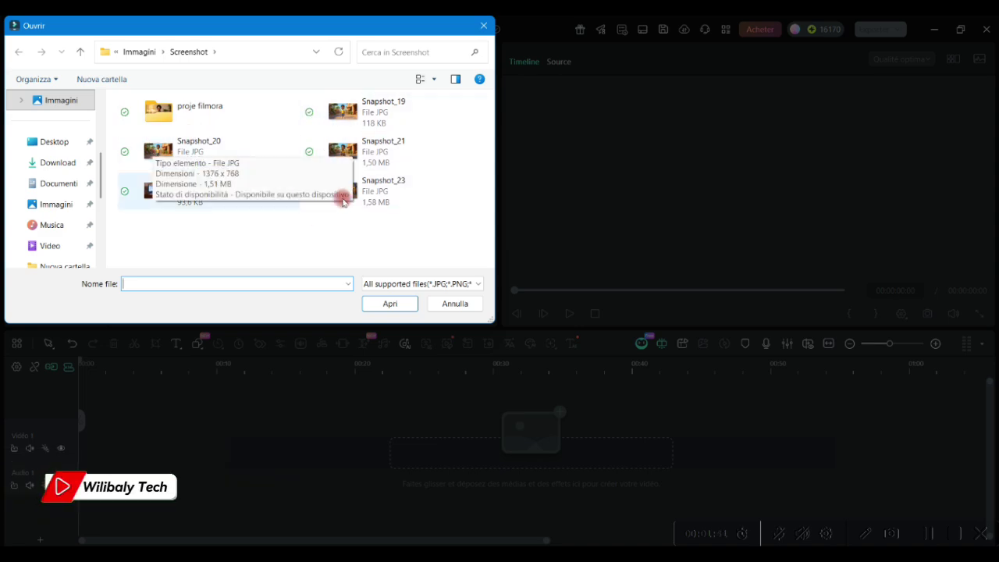
{"action": "left_click", "coordinate": [150, 155]}
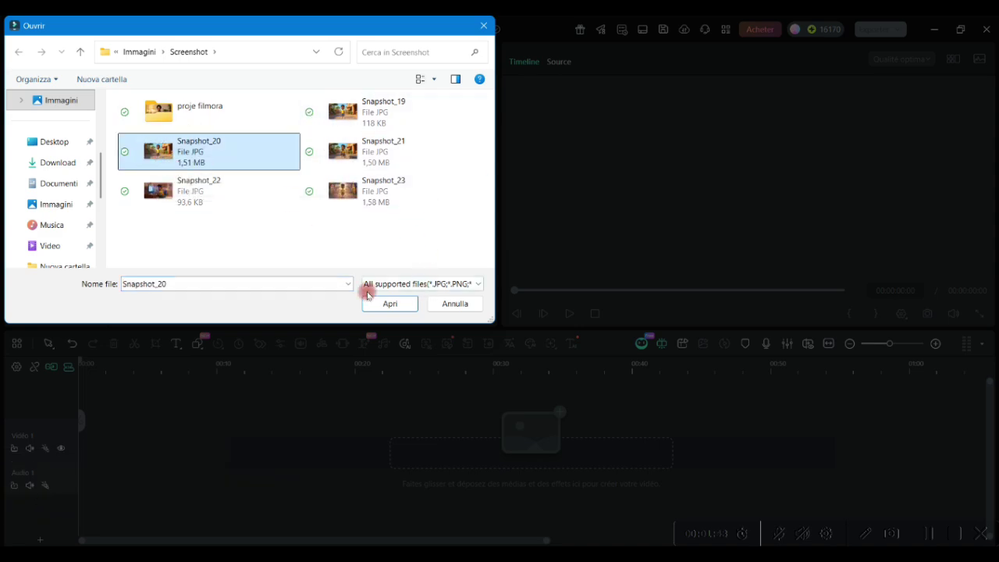
{"action": "left_click", "coordinate": [384, 303]}
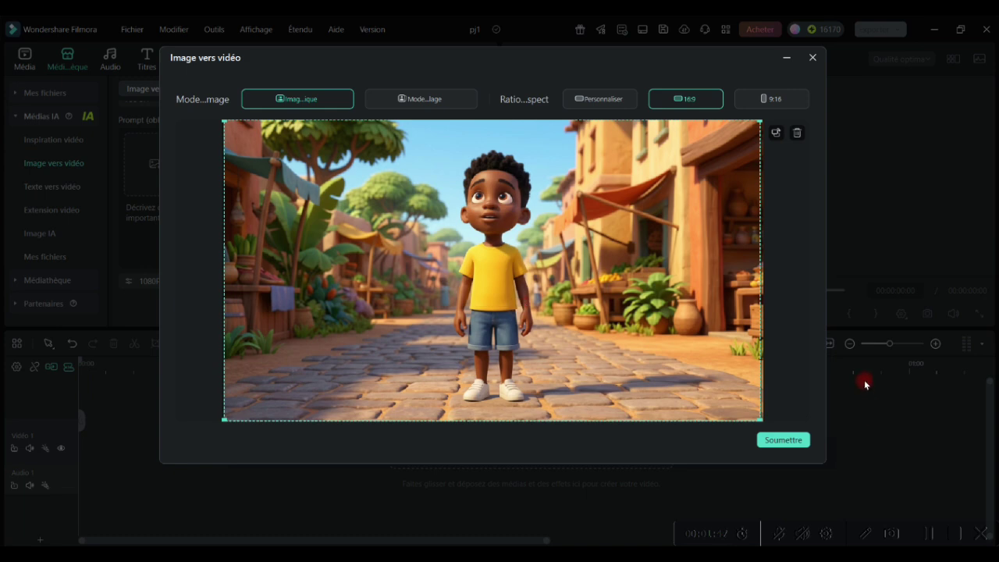
{"action": "left_click", "coordinate": [770, 441]}
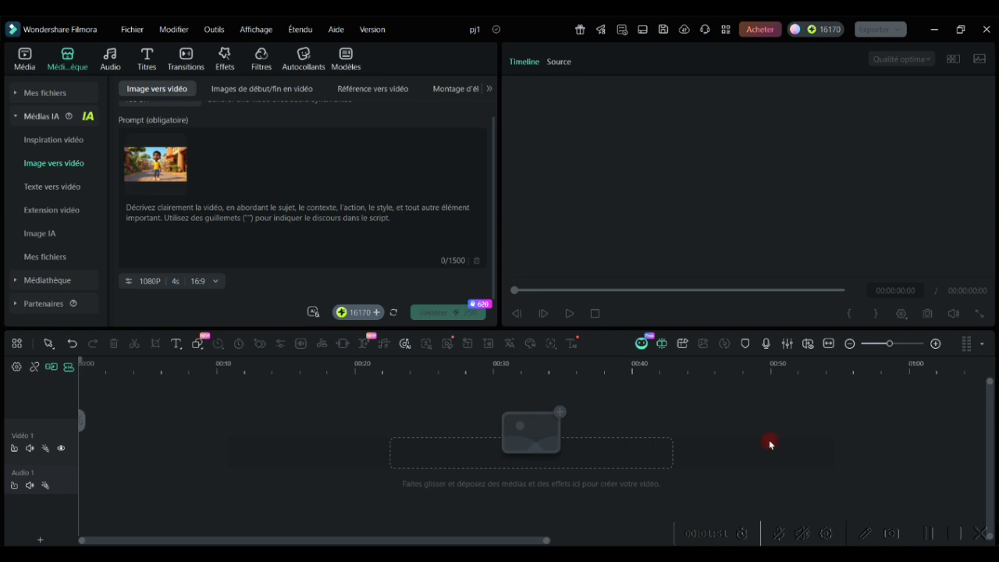
Paste the prompt of the boy watching the sky with the line "Un jour, je rêvais de créer ma propre histoire animée" and generate the video.
{"action": "left_click", "coordinate": [156, 232]}
{"action": "key", "text": "ctrl+v"}
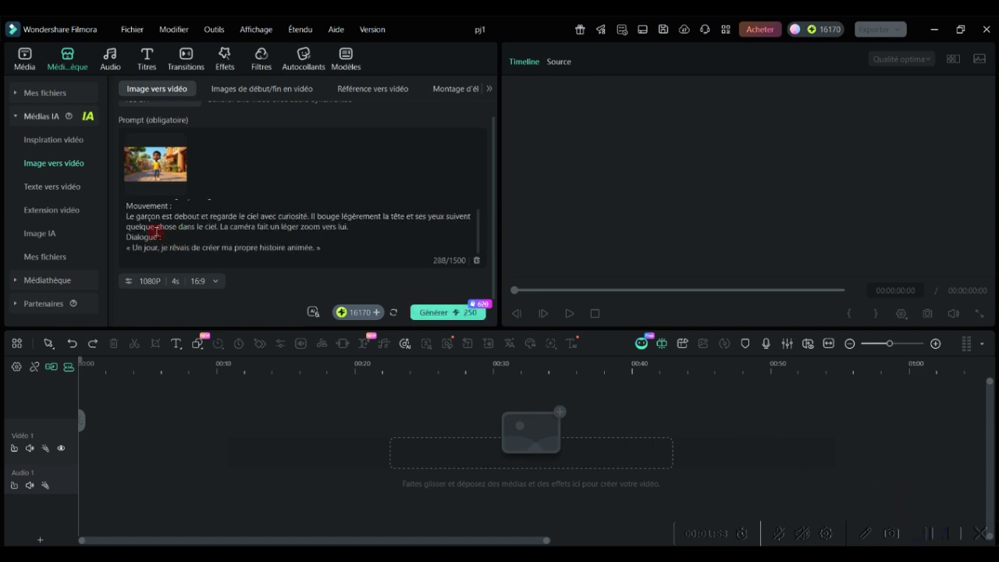
{"action": "left_click_drag", "start_coordinate": [127, 221], "coordinate": [364, 250]}
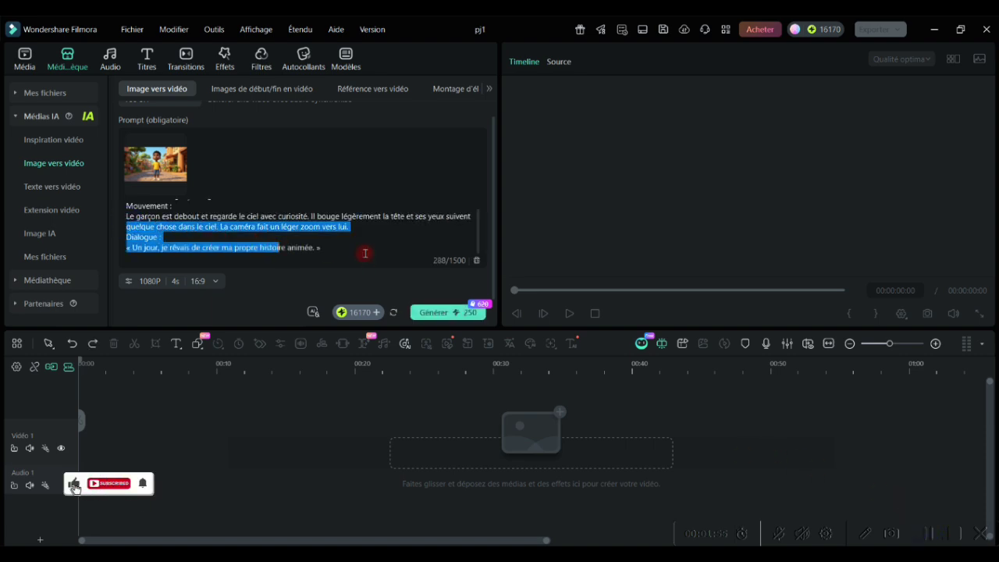
{"action": "left_click", "coordinate": [364, 255]}
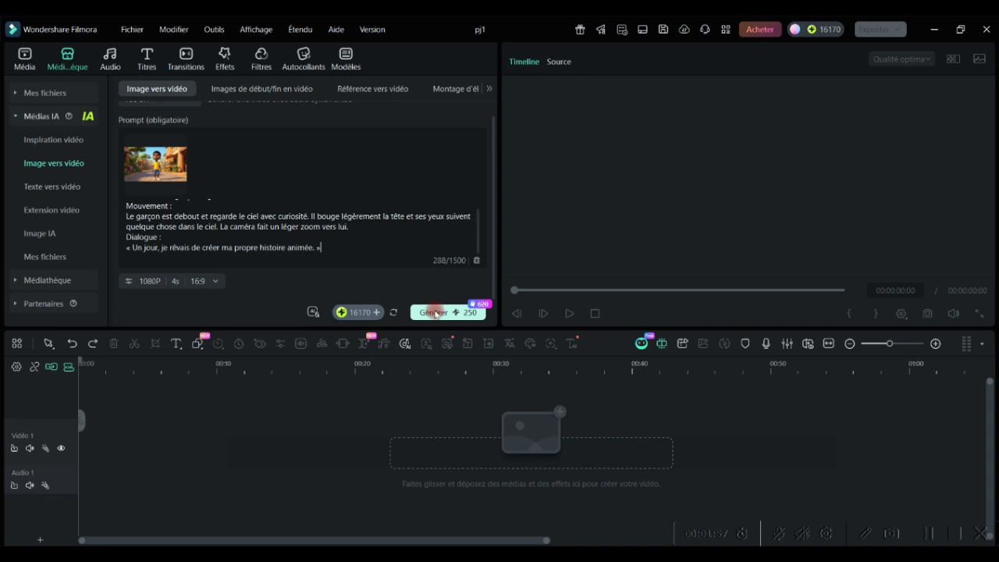
{"action": "left_click", "coordinate": [435, 313]}
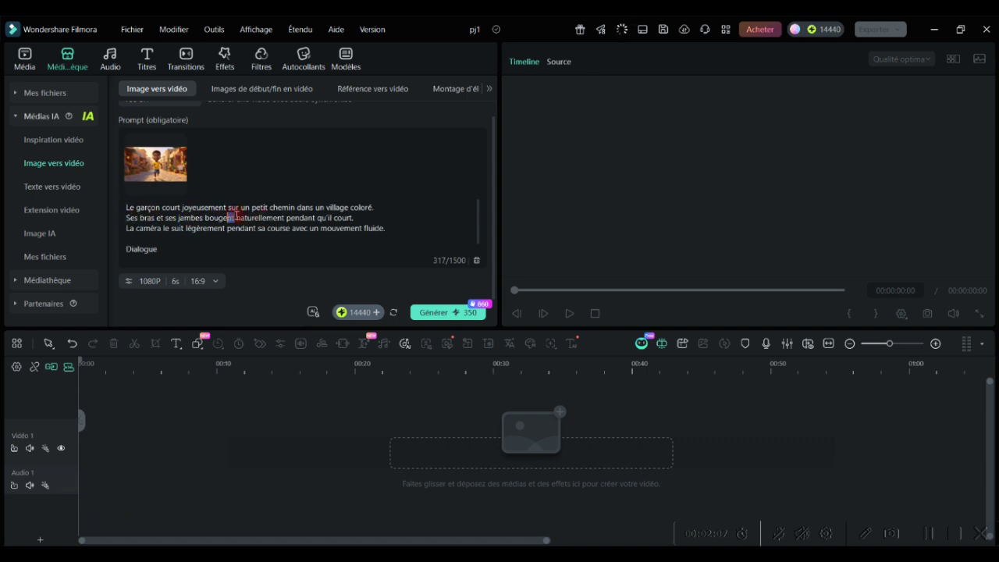
{"action": "left_click_drag", "start_coordinate": [234, 217], "coordinate": [279, 219]}
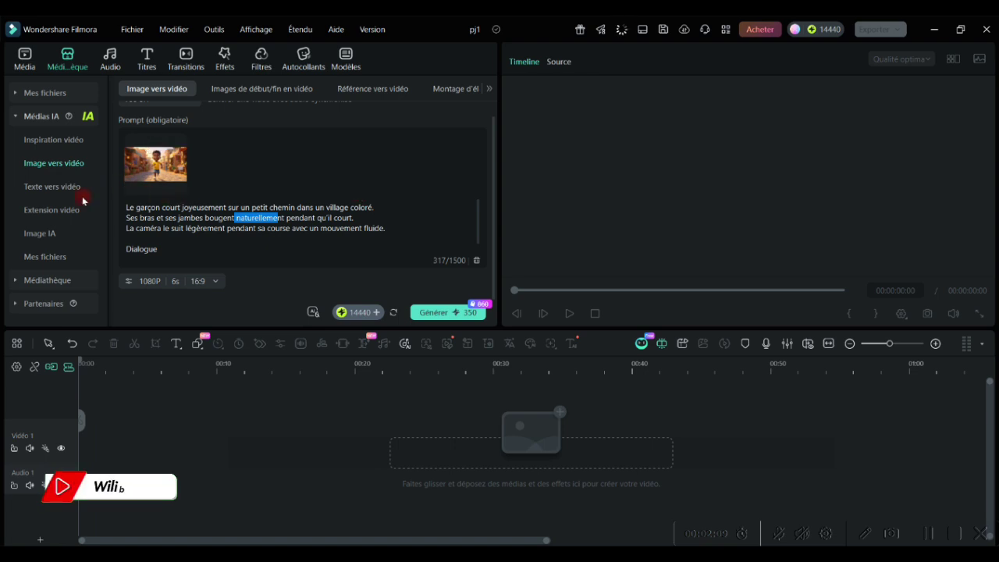
{"action": "mouse_move", "coordinate": [461, 348]}
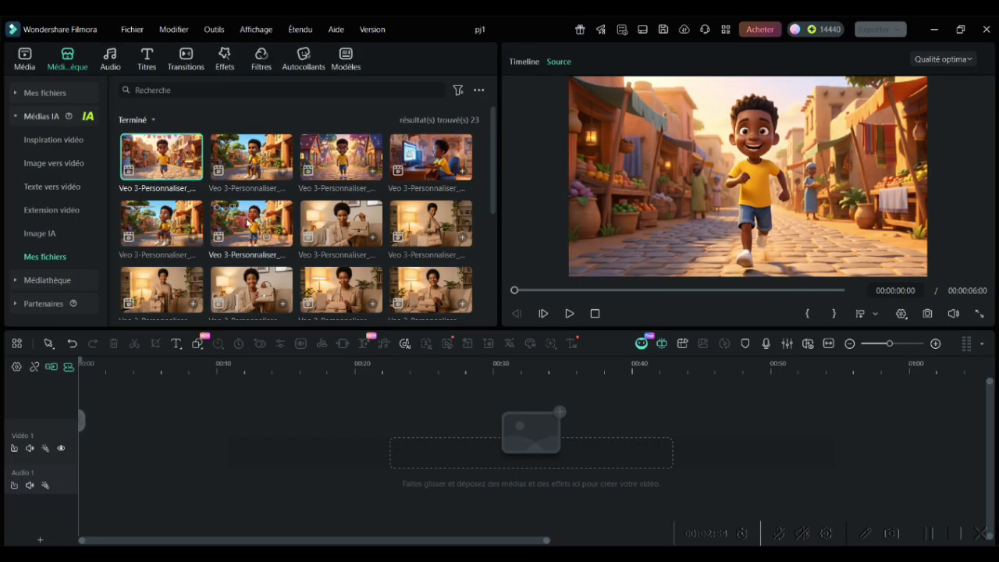
Place five generated boy clips end to end on video track 1: sky-gazing, running, another village scene, computer desk and magical world.
{"action": "left_click_drag", "start_coordinate": [247, 223], "coordinate": [81, 431]}
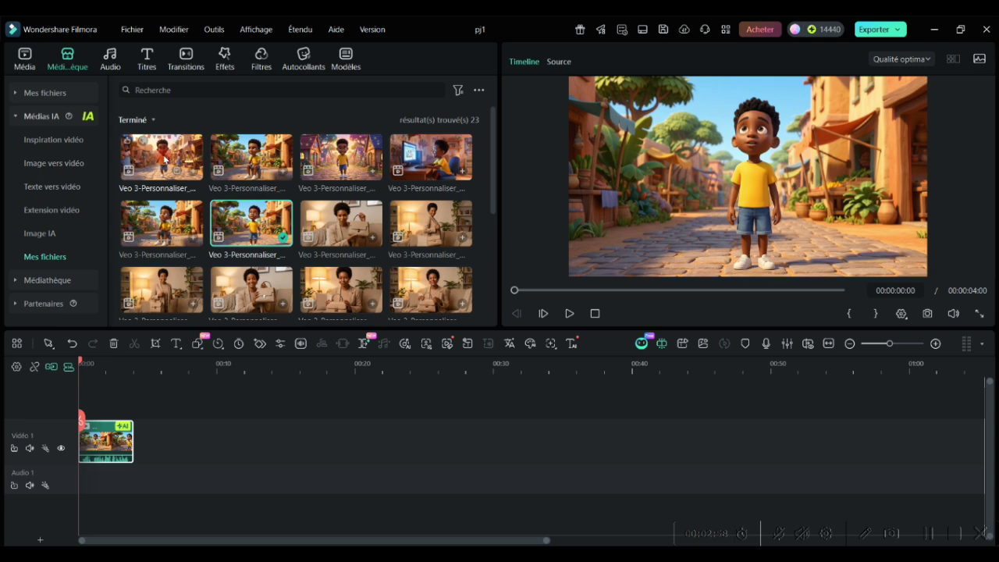
{"action": "left_click_drag", "start_coordinate": [165, 159], "coordinate": [153, 451]}
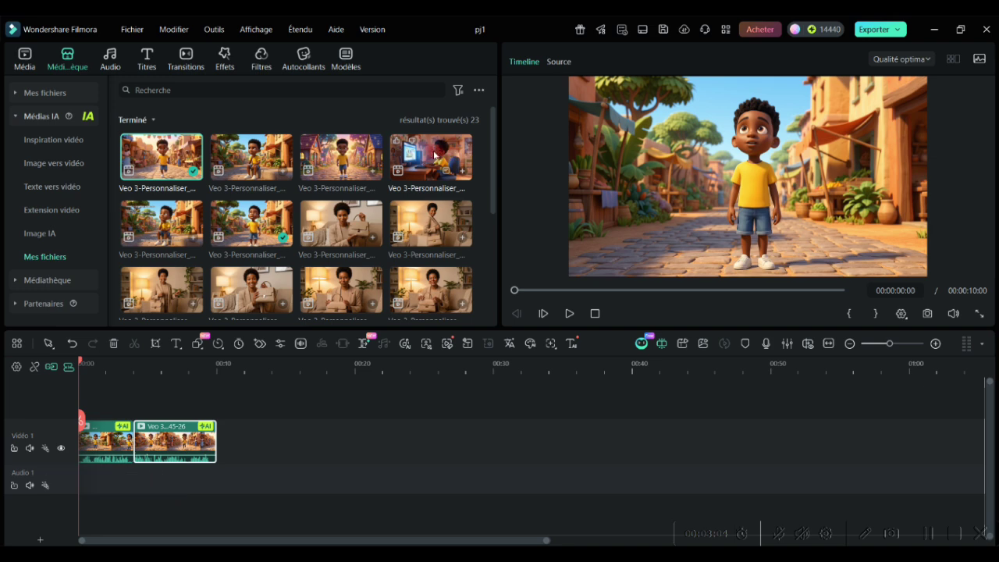
{"action": "left_click_drag", "start_coordinate": [260, 153], "coordinate": [231, 447]}
{"action": "left_click_drag", "start_coordinate": [431, 156], "coordinate": [328, 457]}
{"action": "left_click_drag", "start_coordinate": [341, 164], "coordinate": [362, 442]}
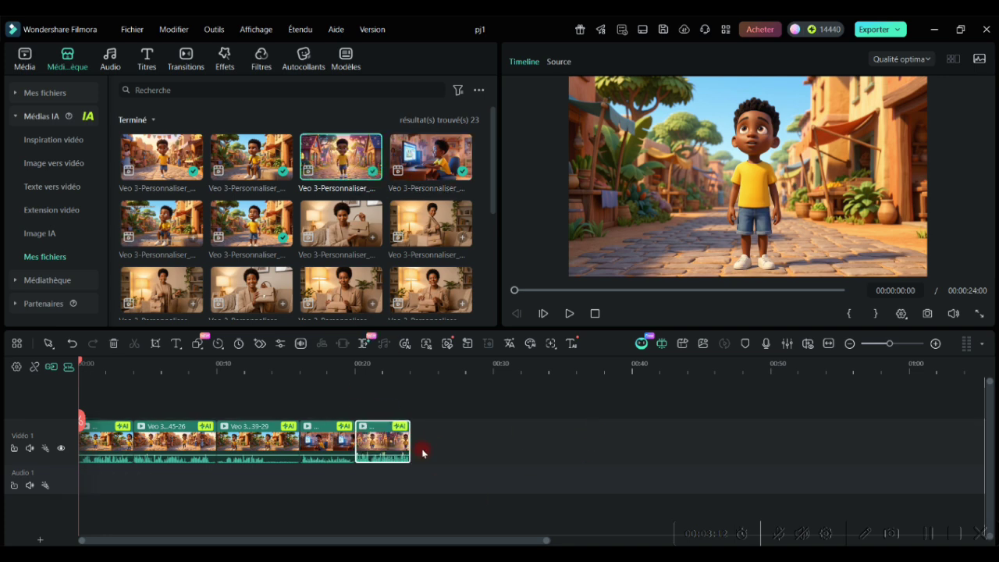
Play the assembled story sequence and return the playhead to the beginning.
{"action": "left_click", "coordinate": [569, 313]}
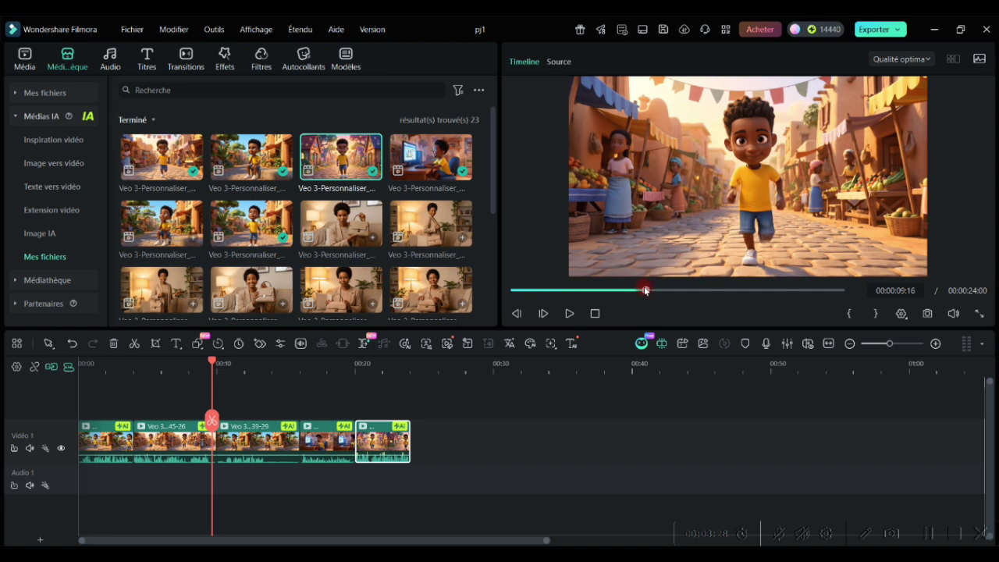
{"action": "left_click_drag", "start_coordinate": [645, 290], "coordinate": [506, 297]}
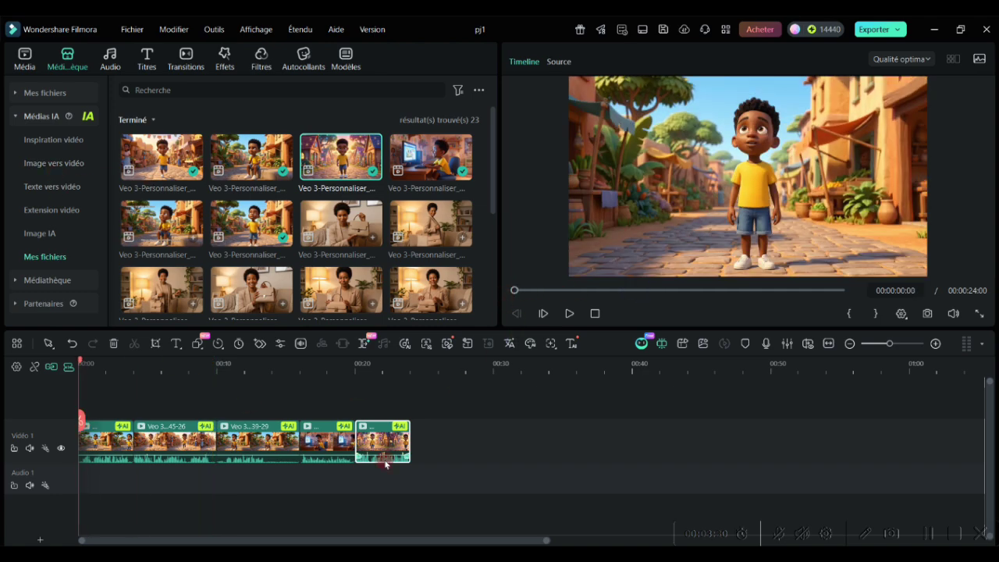